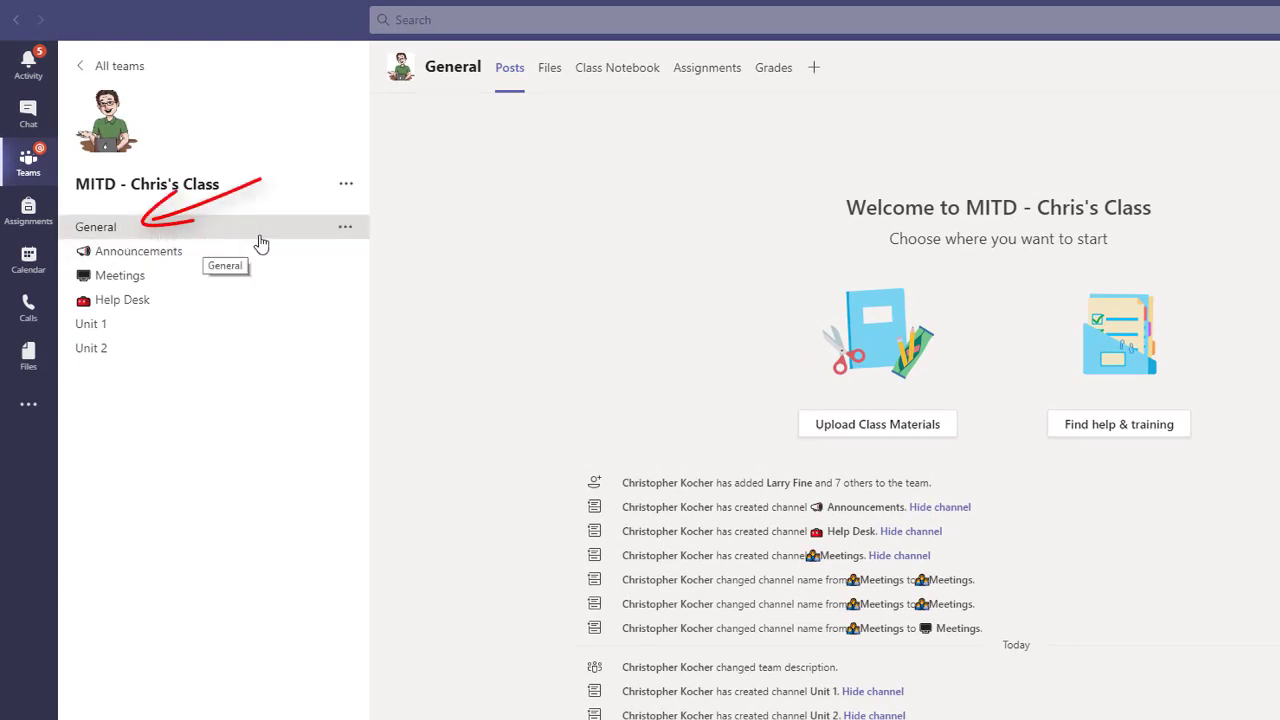
Start a blank OneNote Class Notebook for the General channel and proceed to the student section setup.
{"action": "left_click", "coordinate": [621, 89]}
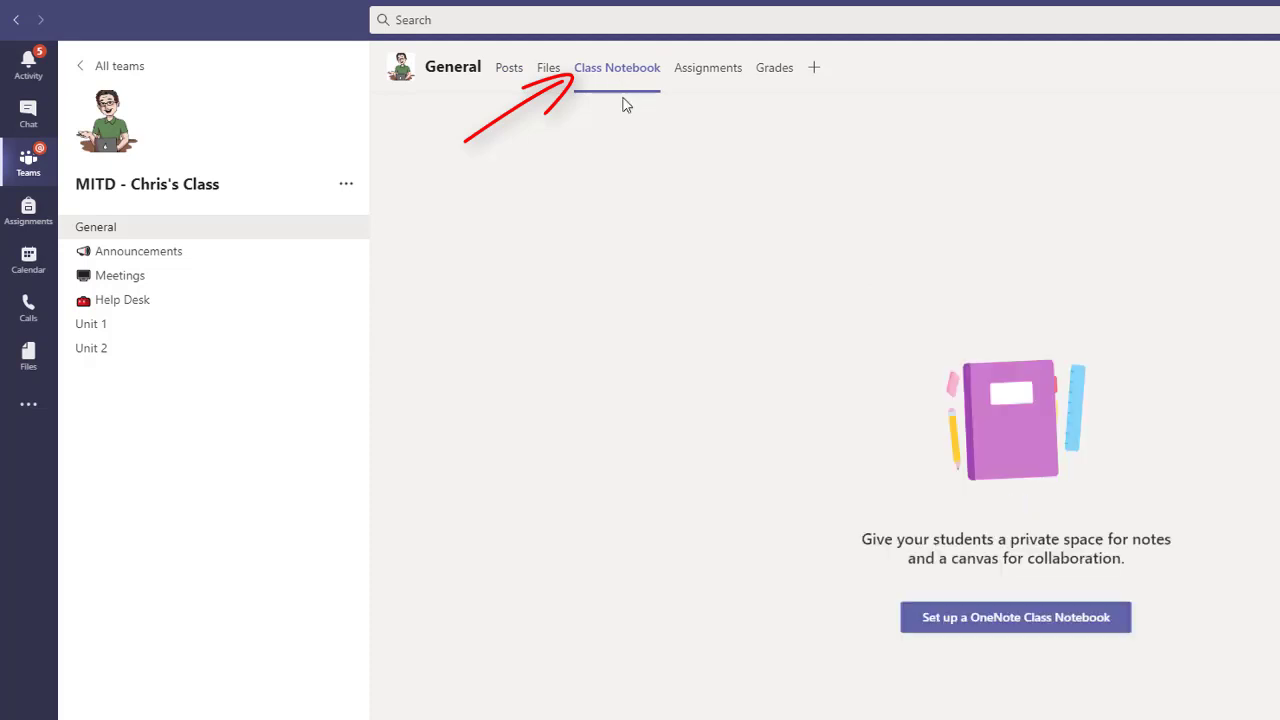
{"action": "left_click", "coordinate": [968, 635]}
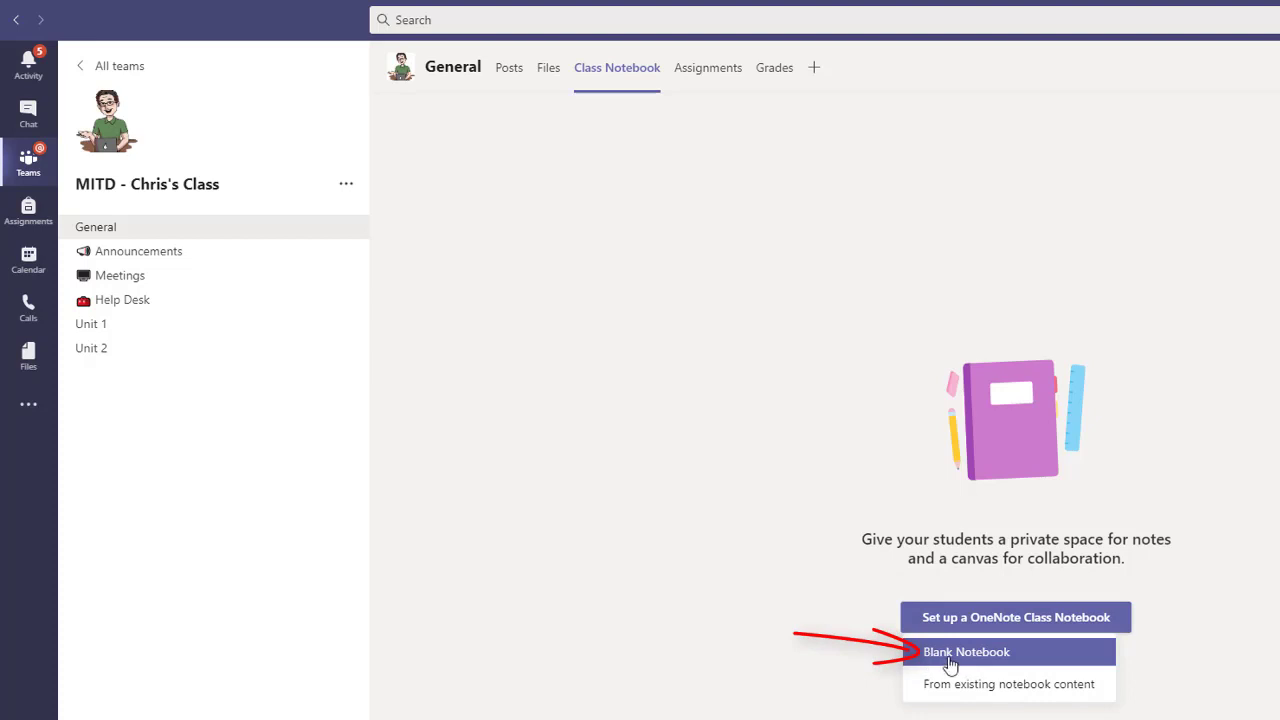
{"action": "left_click", "coordinate": [998, 657]}
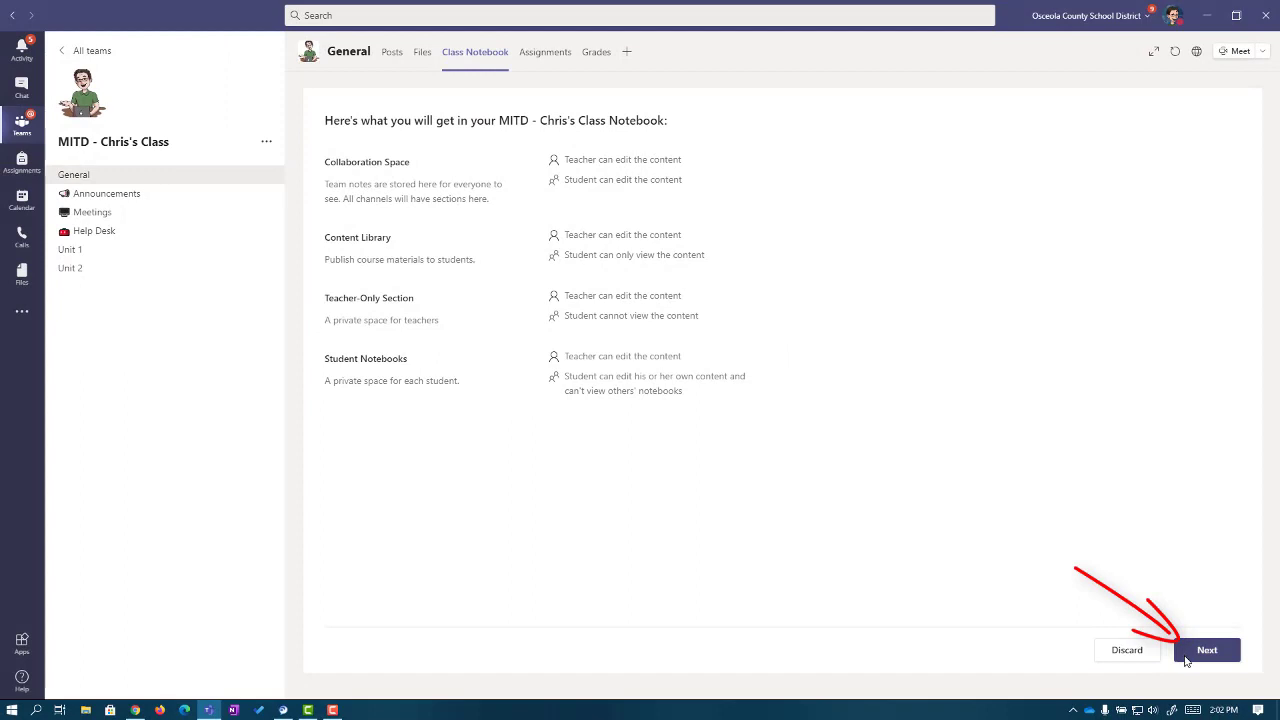
{"action": "left_click", "coordinate": [1186, 658]}
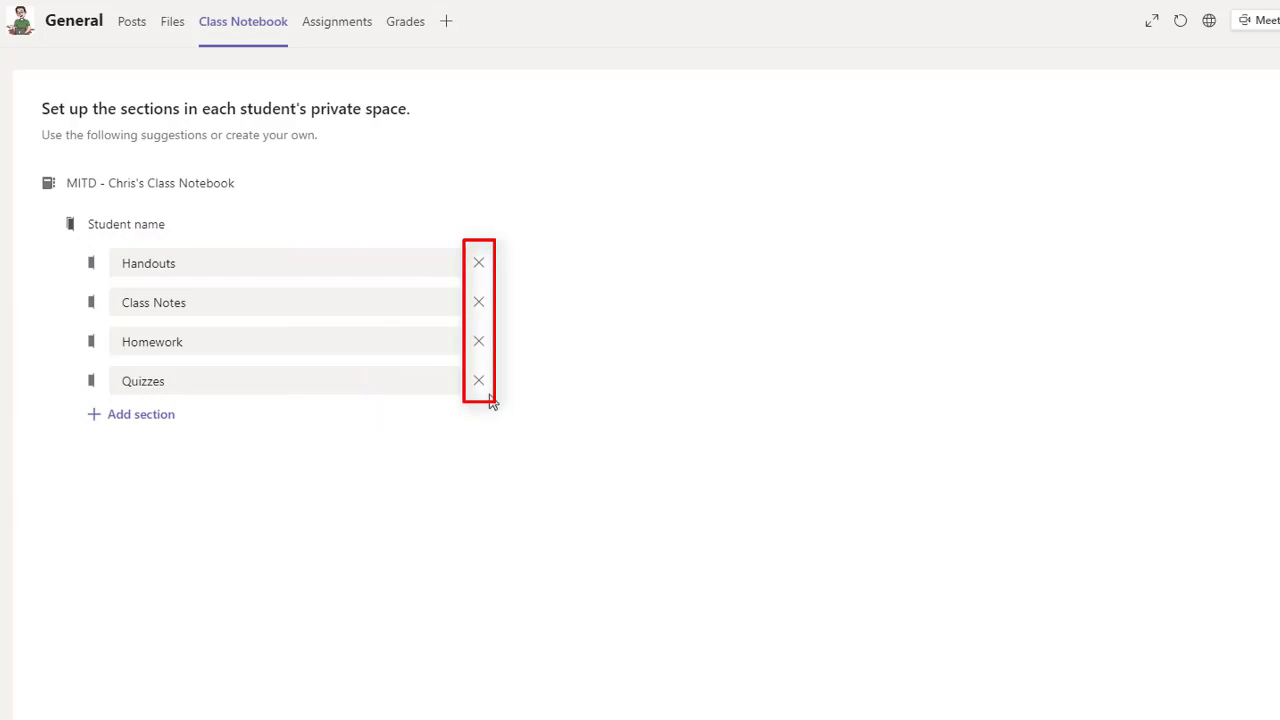
Add a section named Classwork to each student's private space and create the class notebook.
{"action": "left_click", "coordinate": [163, 424]}
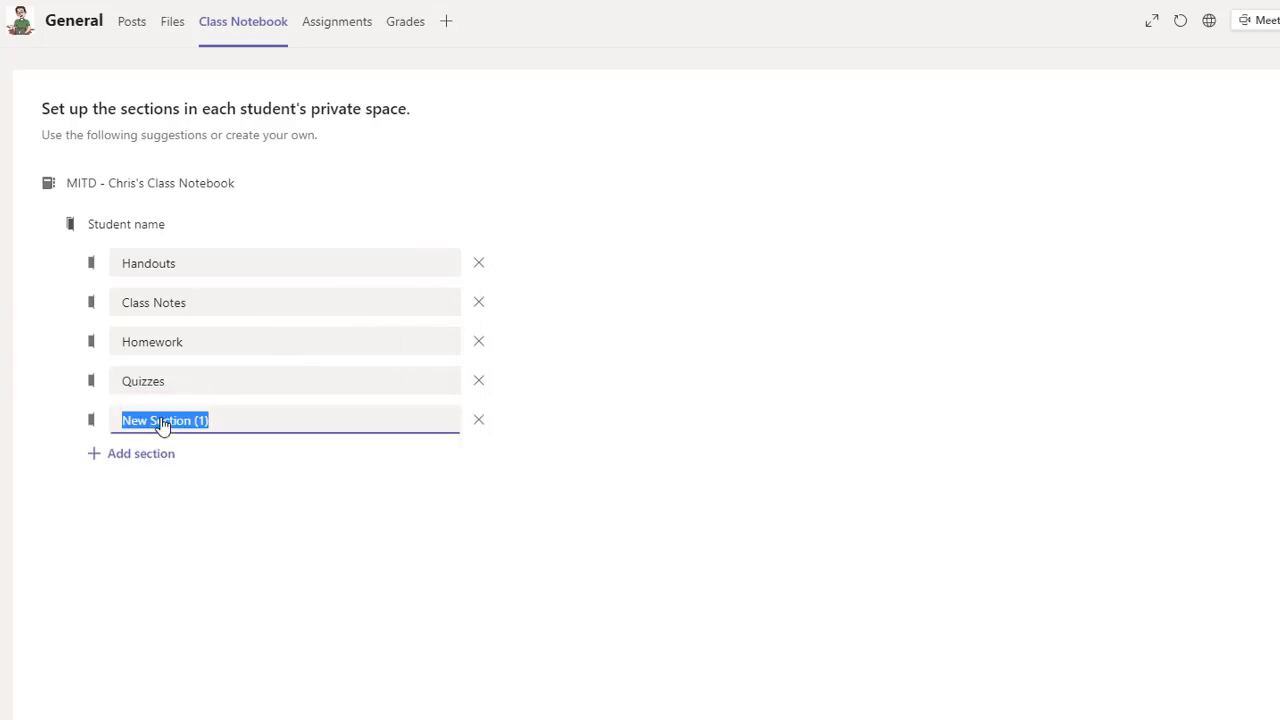
{"action": "type", "text": "Classwork"}
{"action": "left_click", "coordinate": [437, 581]}
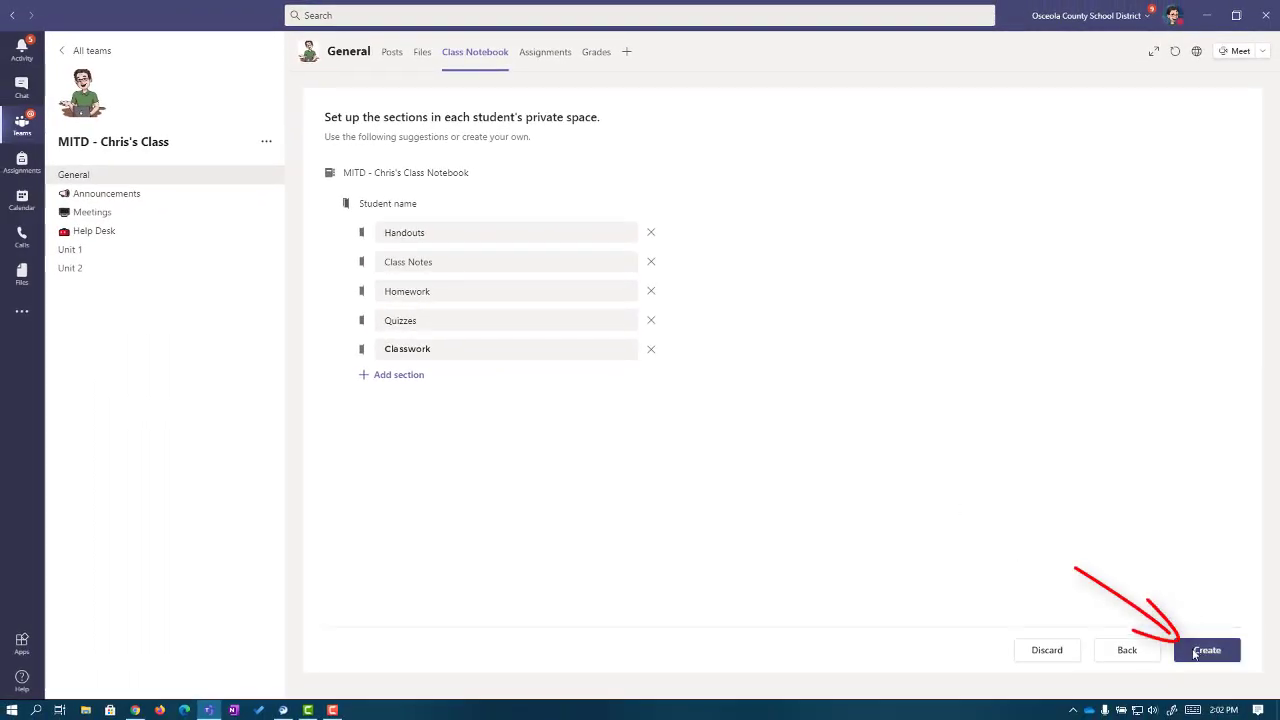
{"action": "left_click", "coordinate": [1206, 650]}
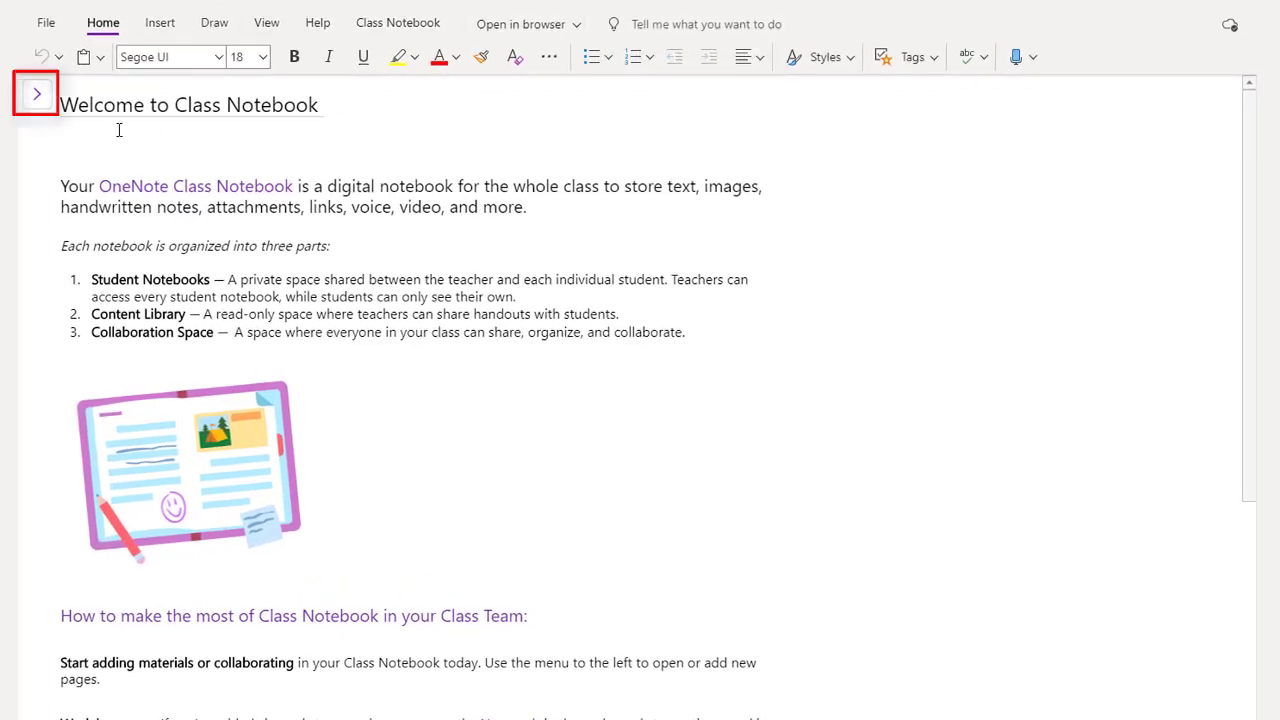
Show the notebook navigation and look at the sections and Homework page in the second listed student's notebook.
{"action": "left_click", "coordinate": [39, 96]}
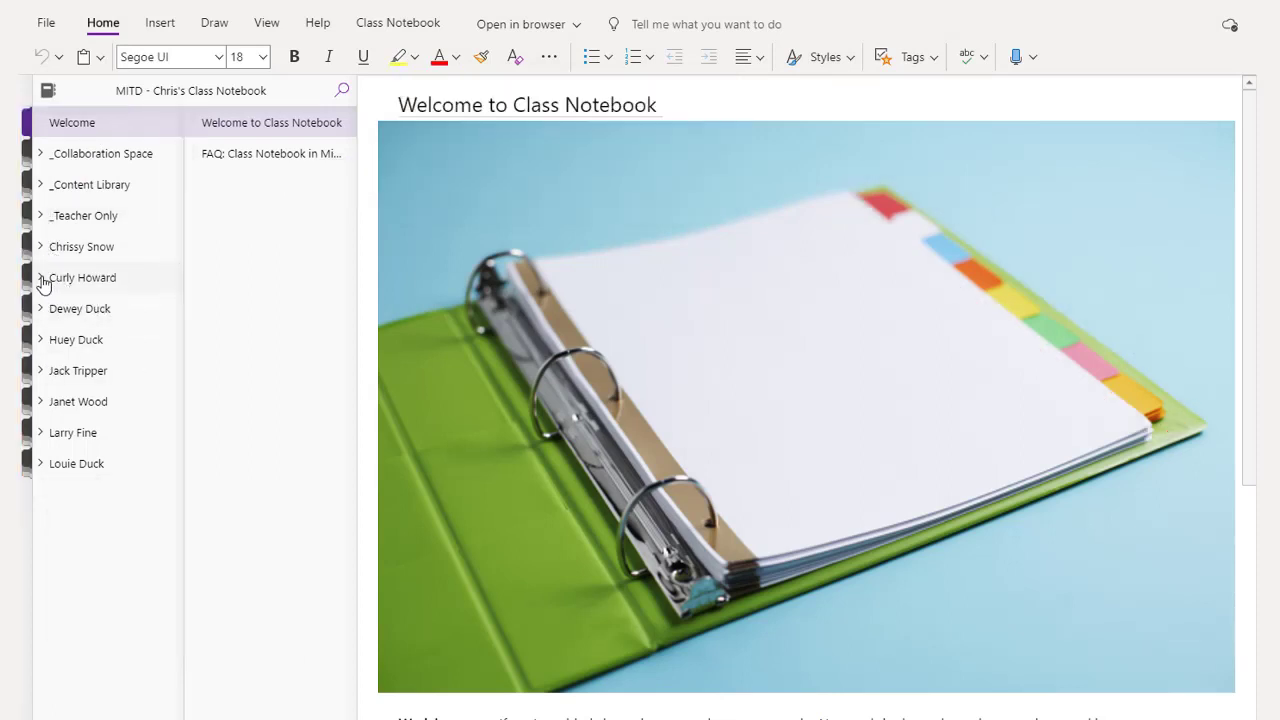
{"action": "left_click", "coordinate": [41, 278]}
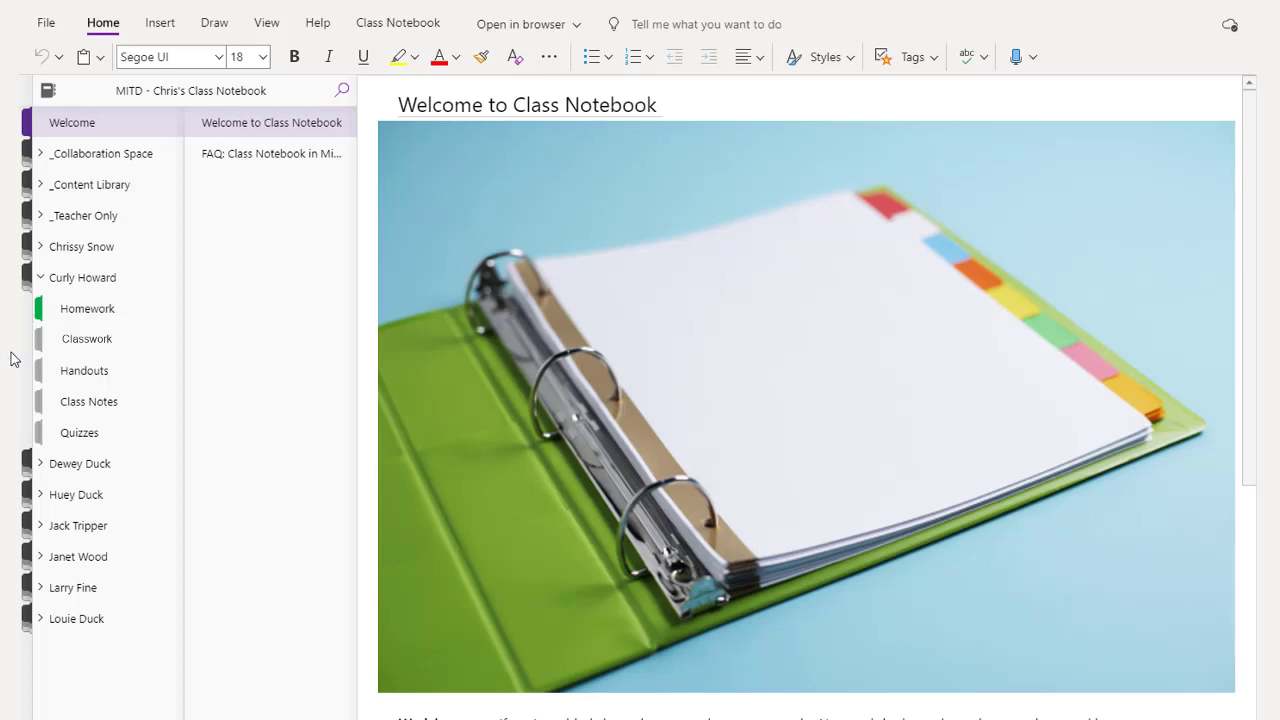
{"action": "left_click", "coordinate": [77, 316]}
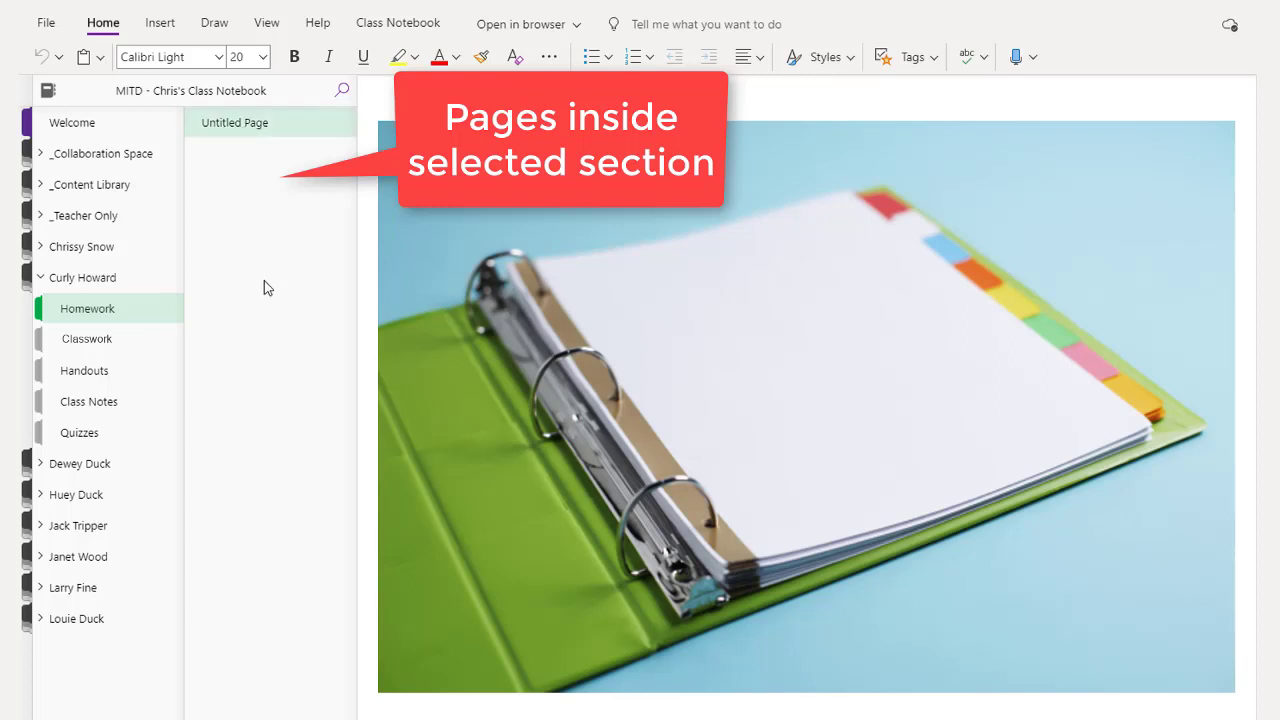
{"action": "left_click", "coordinate": [40, 279]}
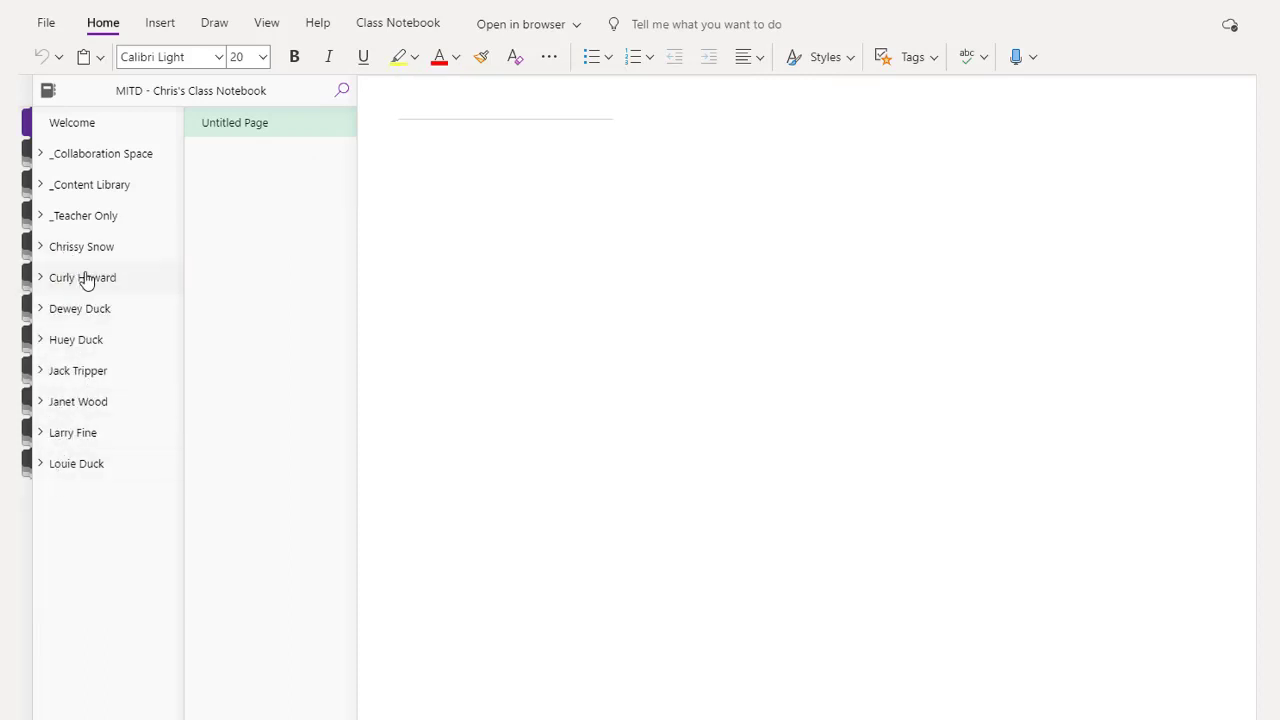
Add a section named Classwork Masters to the notebook's Content Library.
{"action": "left_click", "coordinate": [42, 188]}
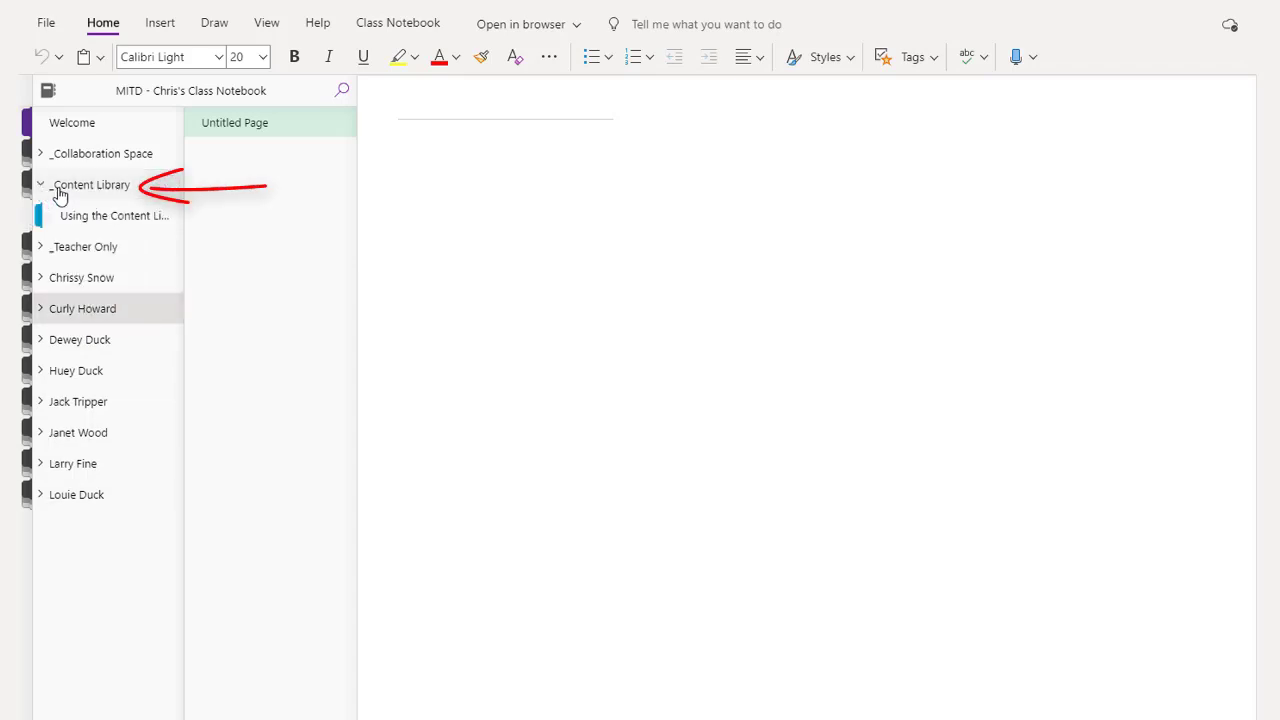
{"action": "left_click", "coordinate": [108, 229]}
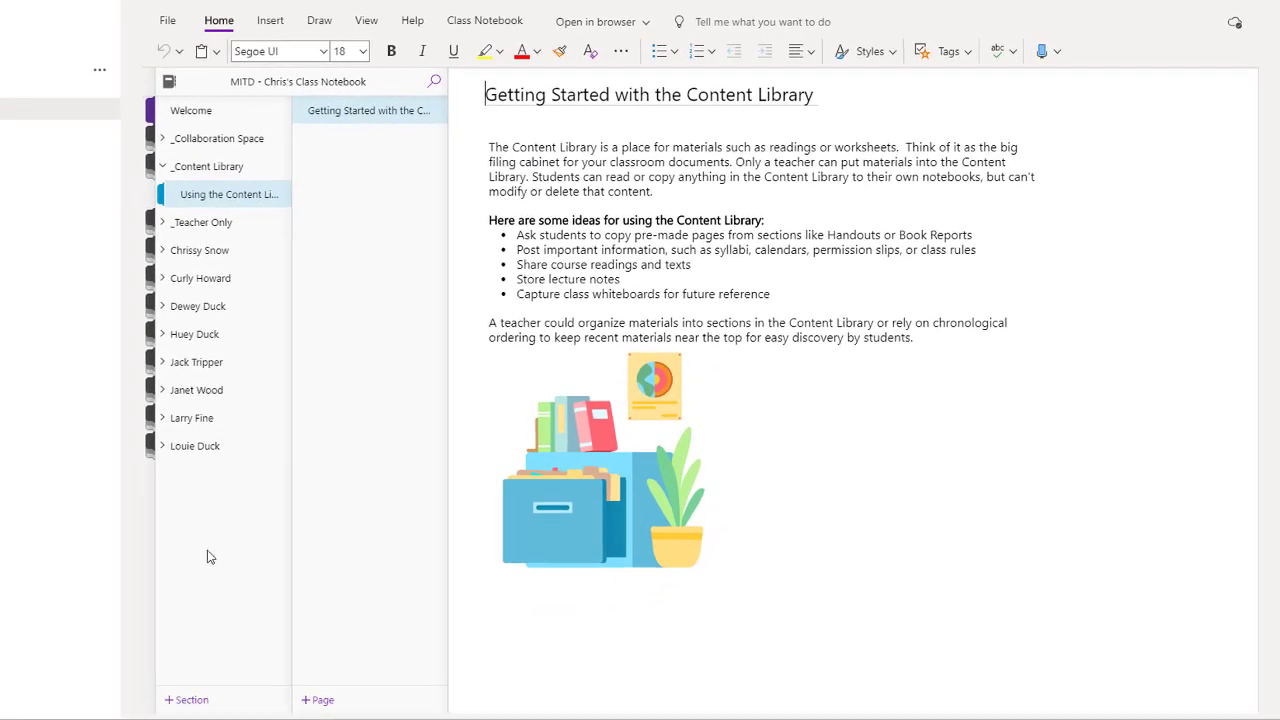
{"action": "left_click", "coordinate": [190, 700]}
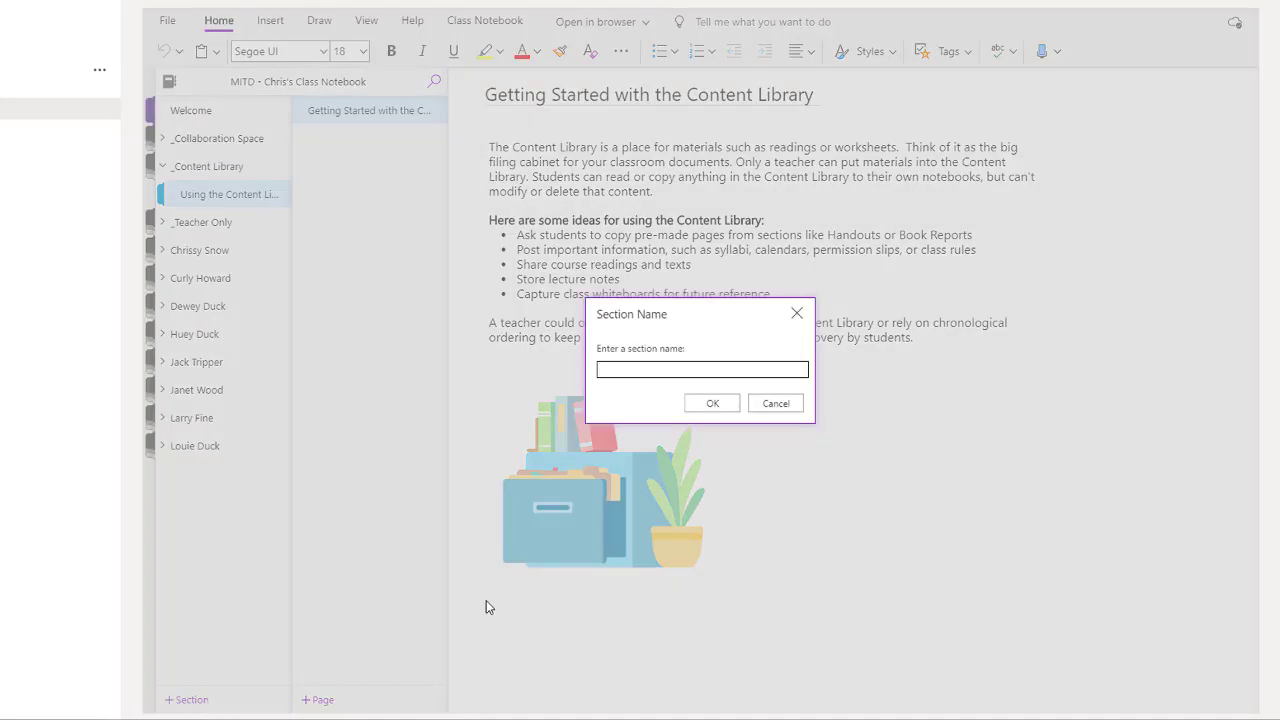
{"action": "type", "text": "Classwork Masters"}
{"action": "left_click", "coordinate": [722, 403]}
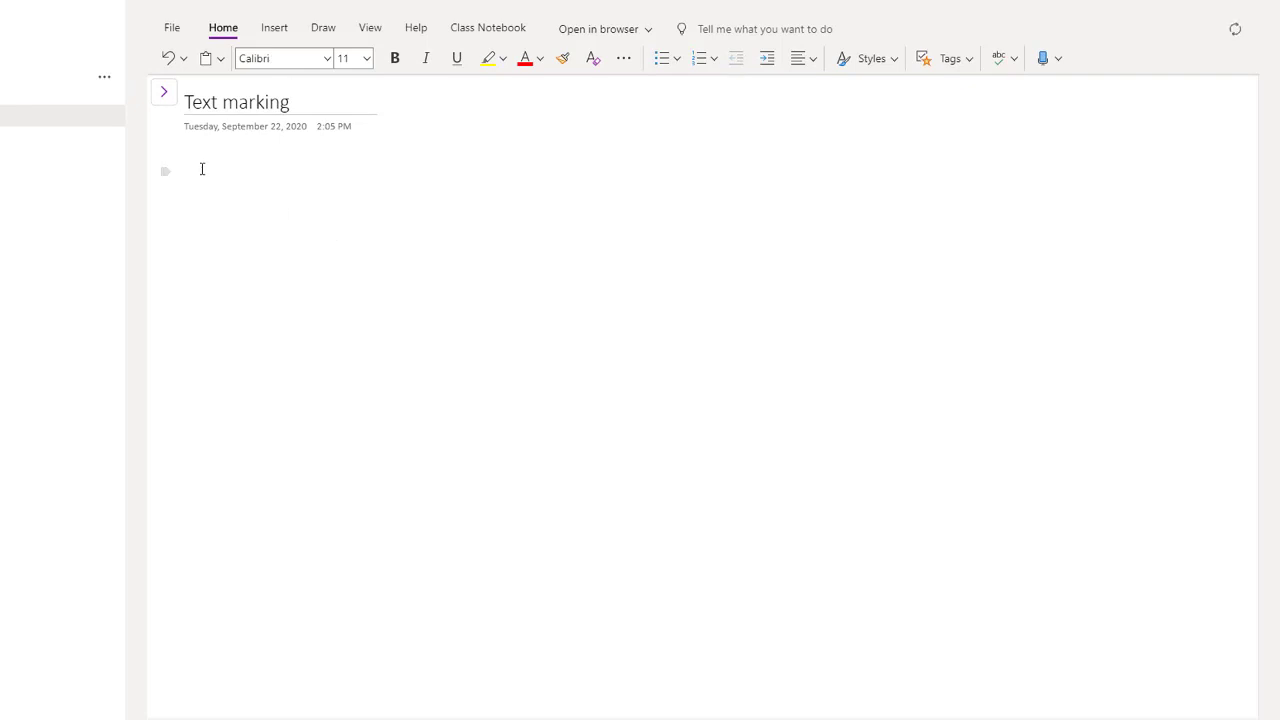
Insert "4th Grade - history of chocolate.pdf" from the Desktop as a file printout in the body of the Text marking page.
{"action": "left_click", "coordinate": [168, 93]}
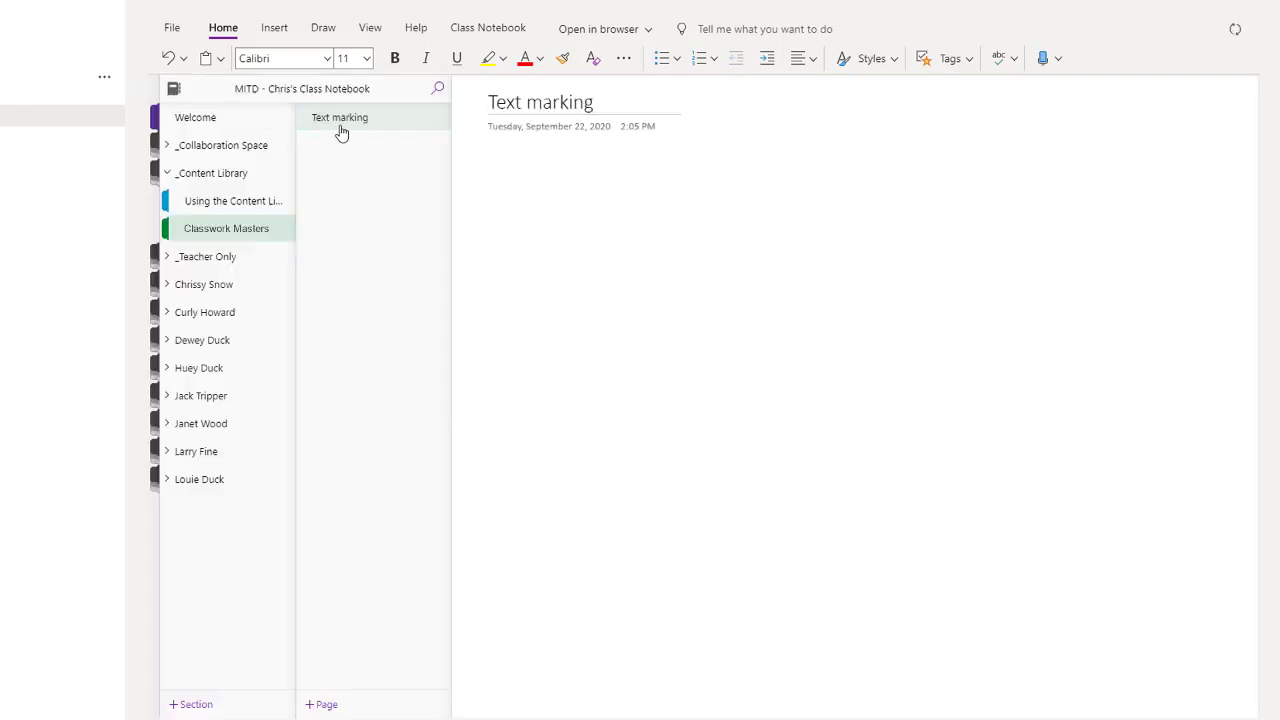
{"action": "left_click", "coordinate": [492, 154]}
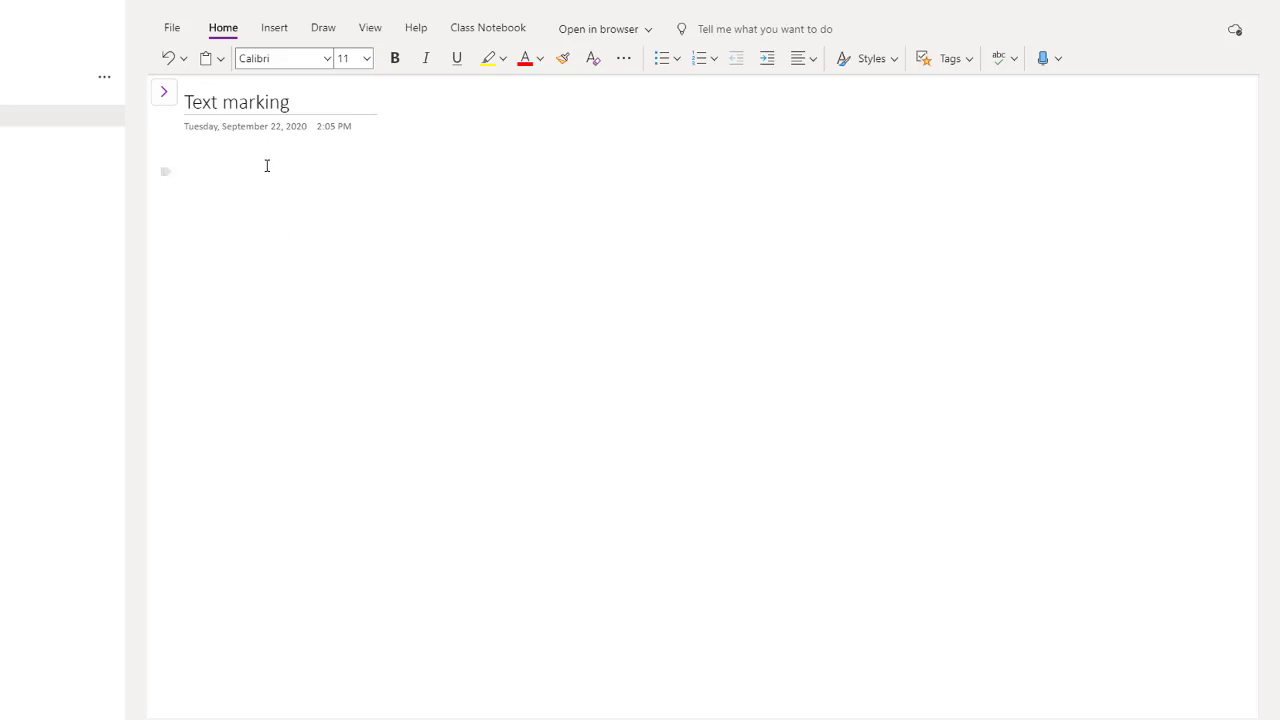
{"action": "left_click", "coordinate": [280, 32]}
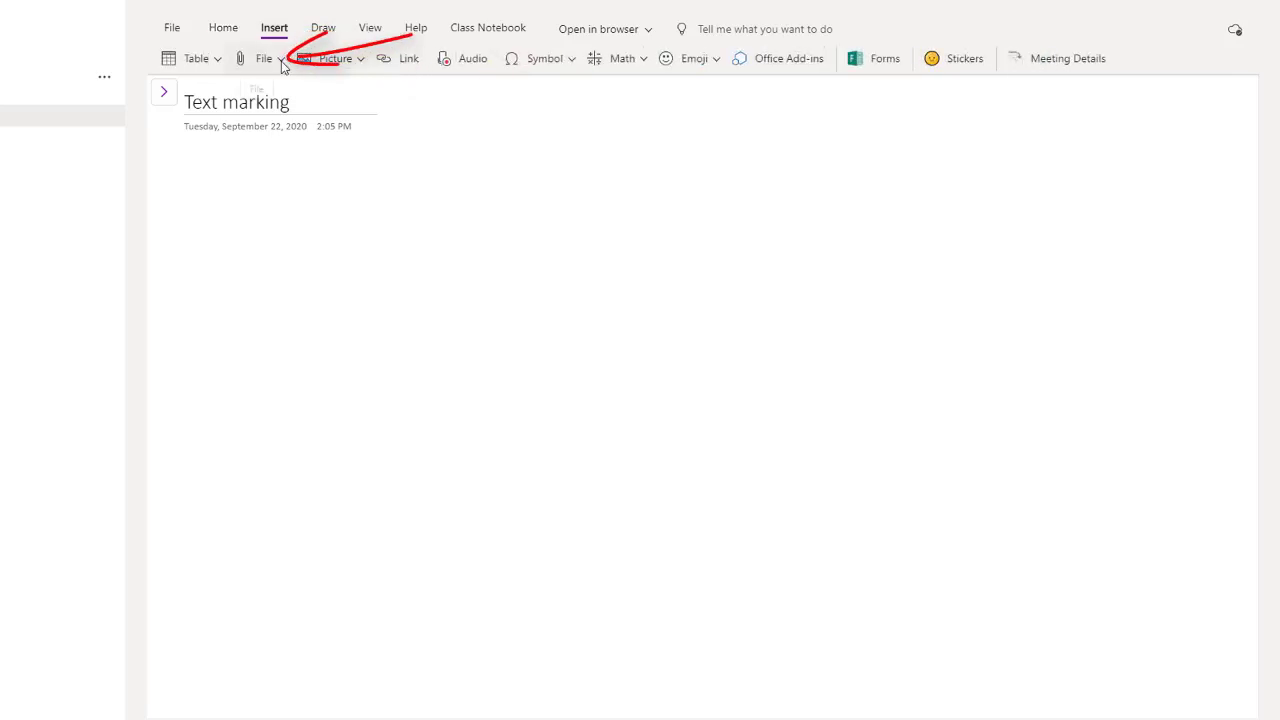
{"action": "left_click", "coordinate": [281, 58]}
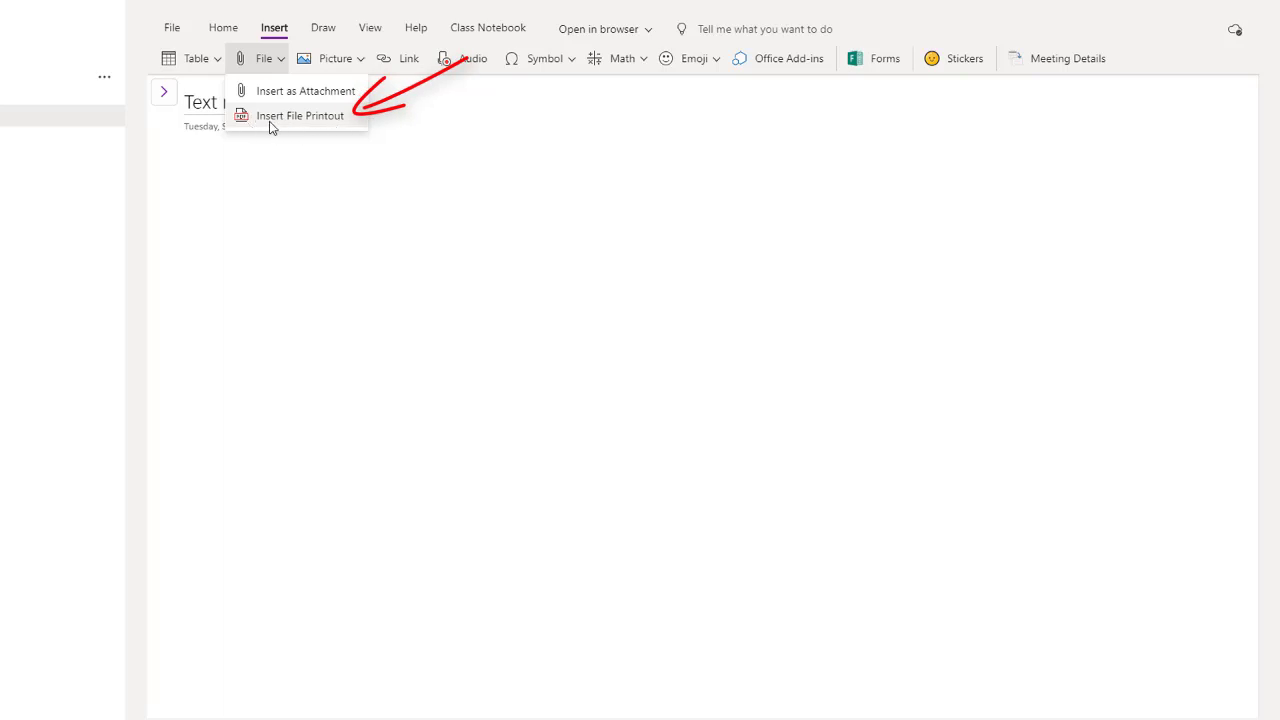
{"action": "left_click", "coordinate": [333, 120]}
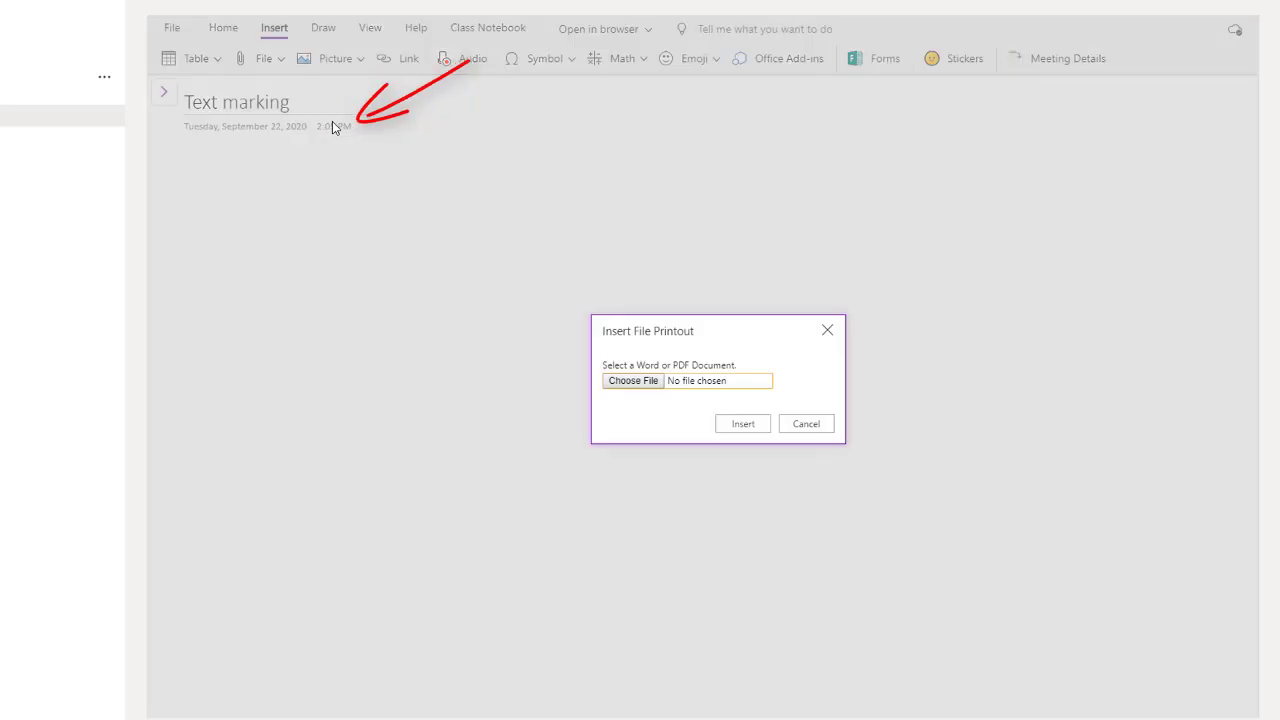
{"action": "left_click", "coordinate": [670, 430]}
{"action": "left_click", "coordinate": [636, 386]}
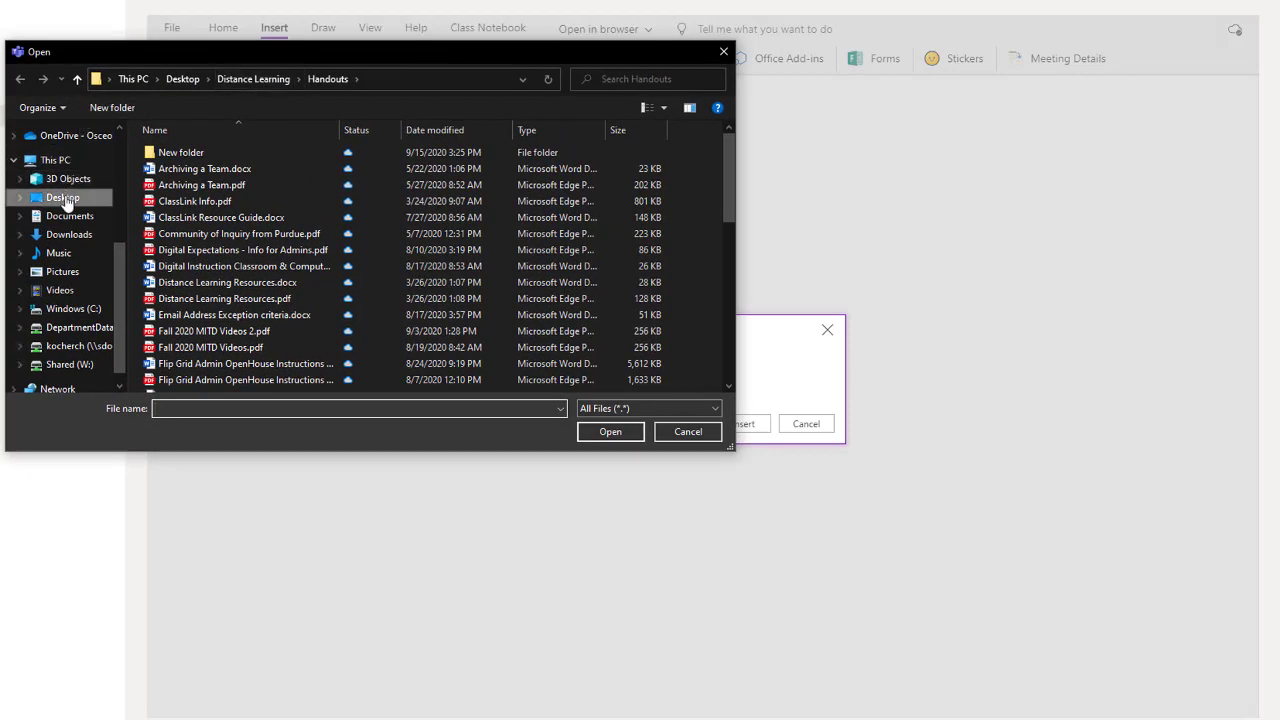
{"action": "left_click", "coordinate": [62, 198]}
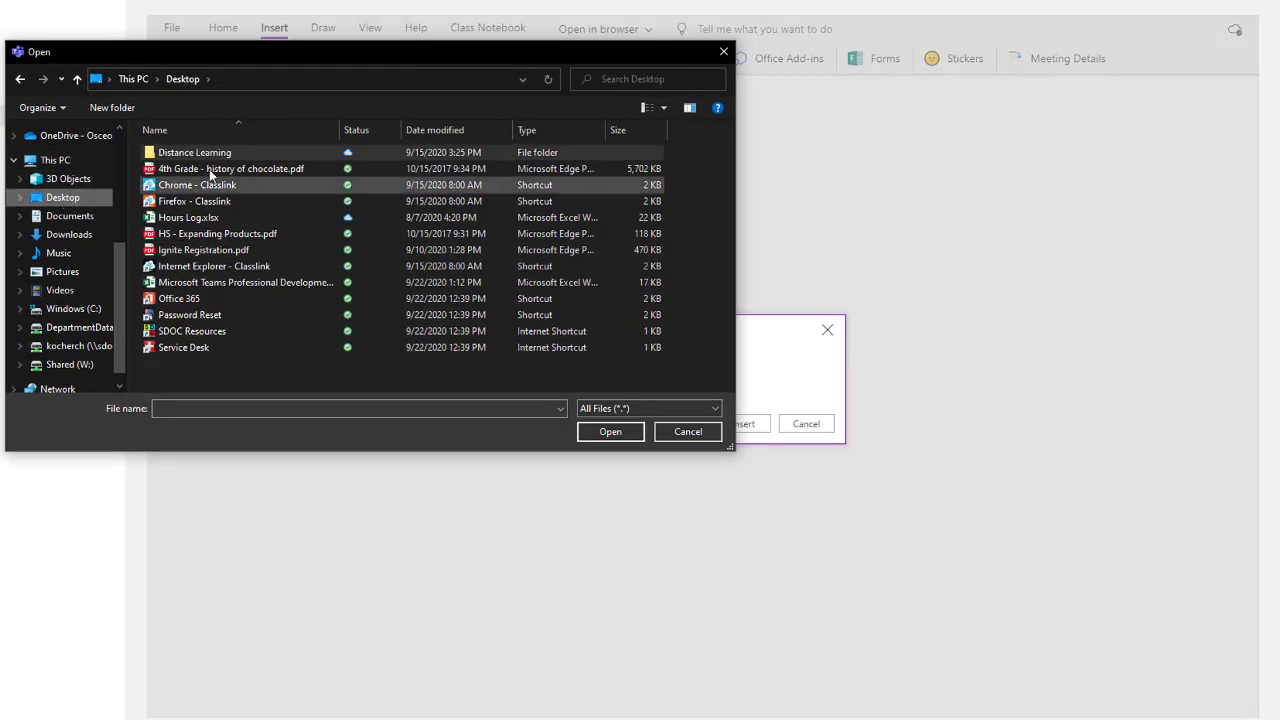
{"action": "left_click", "coordinate": [215, 169]}
{"action": "left_click", "coordinate": [610, 431]}
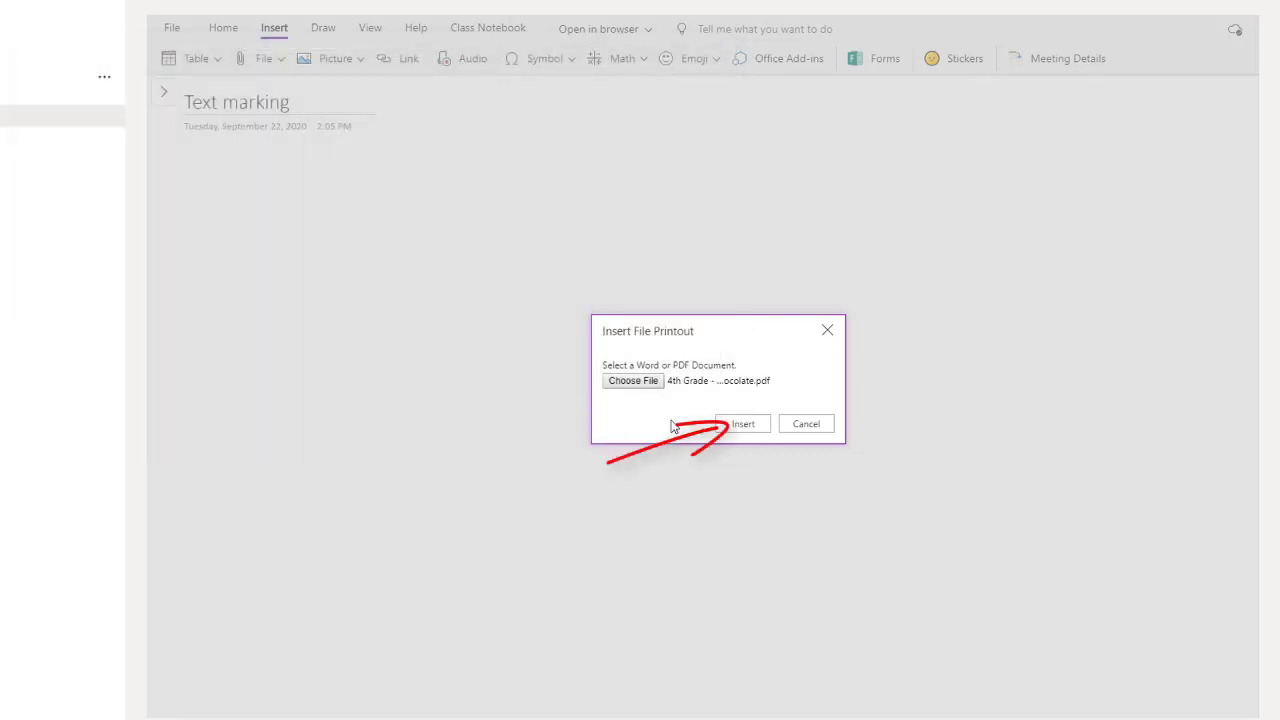
{"action": "left_click", "coordinate": [743, 425]}
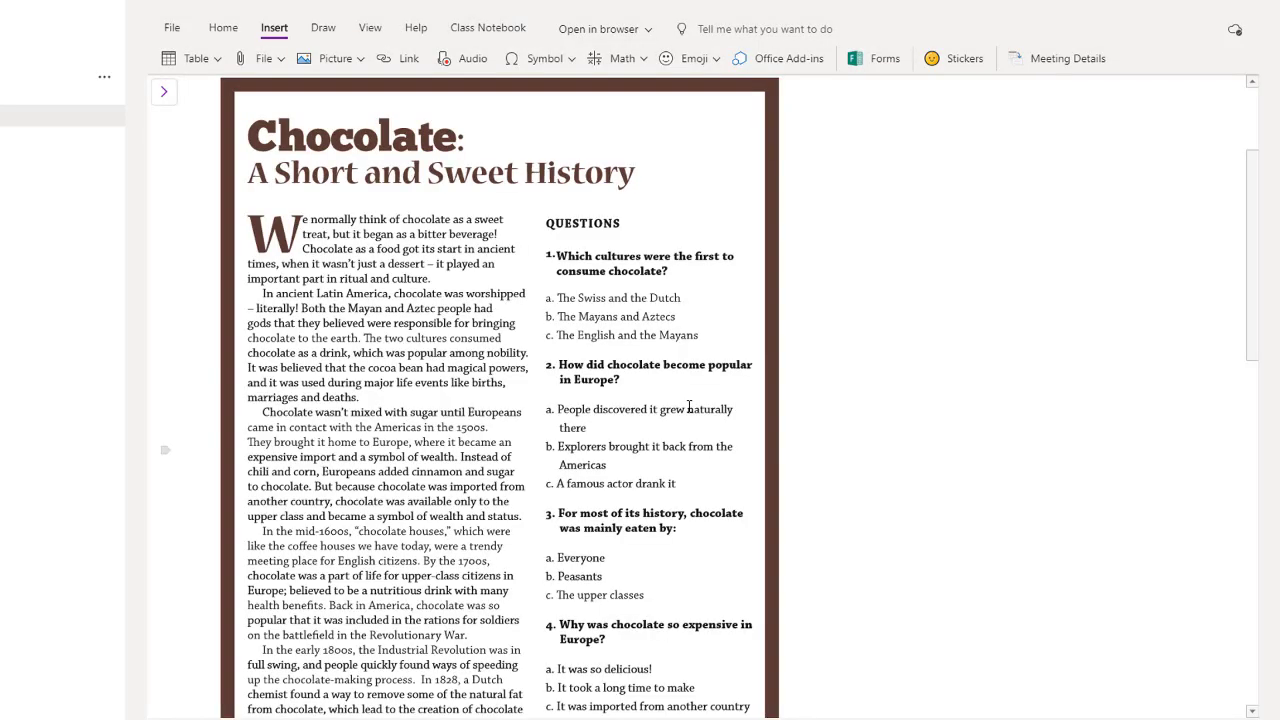
Examine the attached PDF file and all printout pages of the chocolate worksheet on the Text marking page.
{"action": "scroll", "coordinate": [689, 408], "scroll_direction": "down", "scroll_amount": 5}
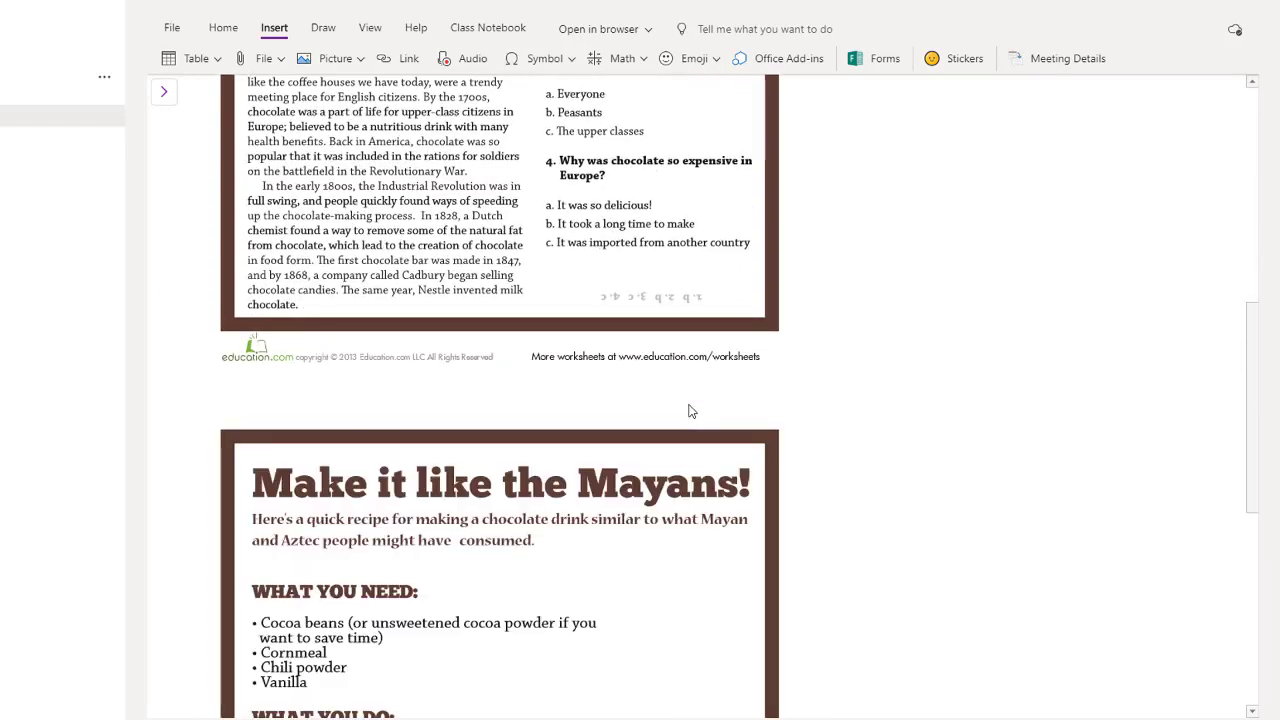
{"action": "scroll", "coordinate": [689, 408], "scroll_direction": "down", "scroll_amount": 5}
{"action": "scroll", "coordinate": [689, 408], "scroll_direction": "up", "scroll_amount": 8}
{"action": "scroll", "coordinate": [689, 408], "scroll_direction": "up", "scroll_amount": 5}
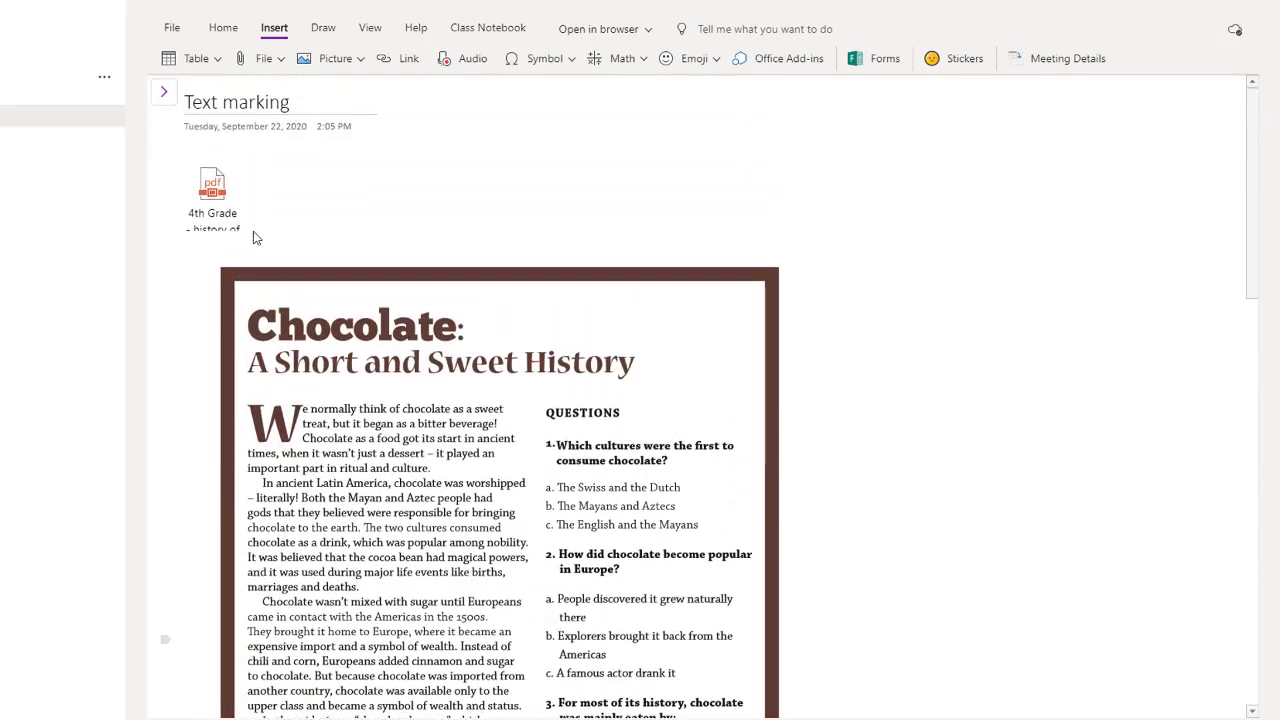
{"action": "scroll", "coordinate": [222, 193], "scroll_direction": "down", "scroll_amount": 1}
{"action": "left_click", "coordinate": [220, 160]}
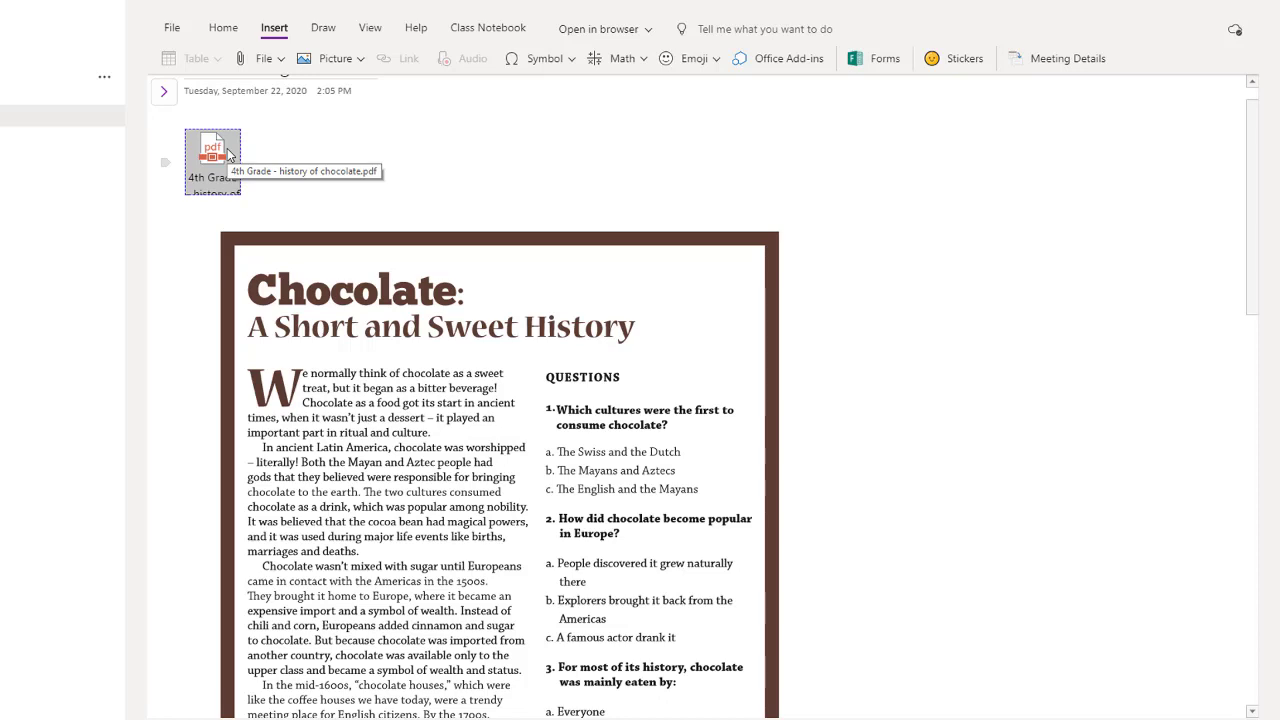
{"action": "left_click", "coordinate": [368, 386]}
{"action": "scroll", "coordinate": [368, 386], "scroll_direction": "down", "scroll_amount": 9}
{"action": "scroll", "coordinate": [446, 398], "scroll_direction": "up", "scroll_amount": 9}
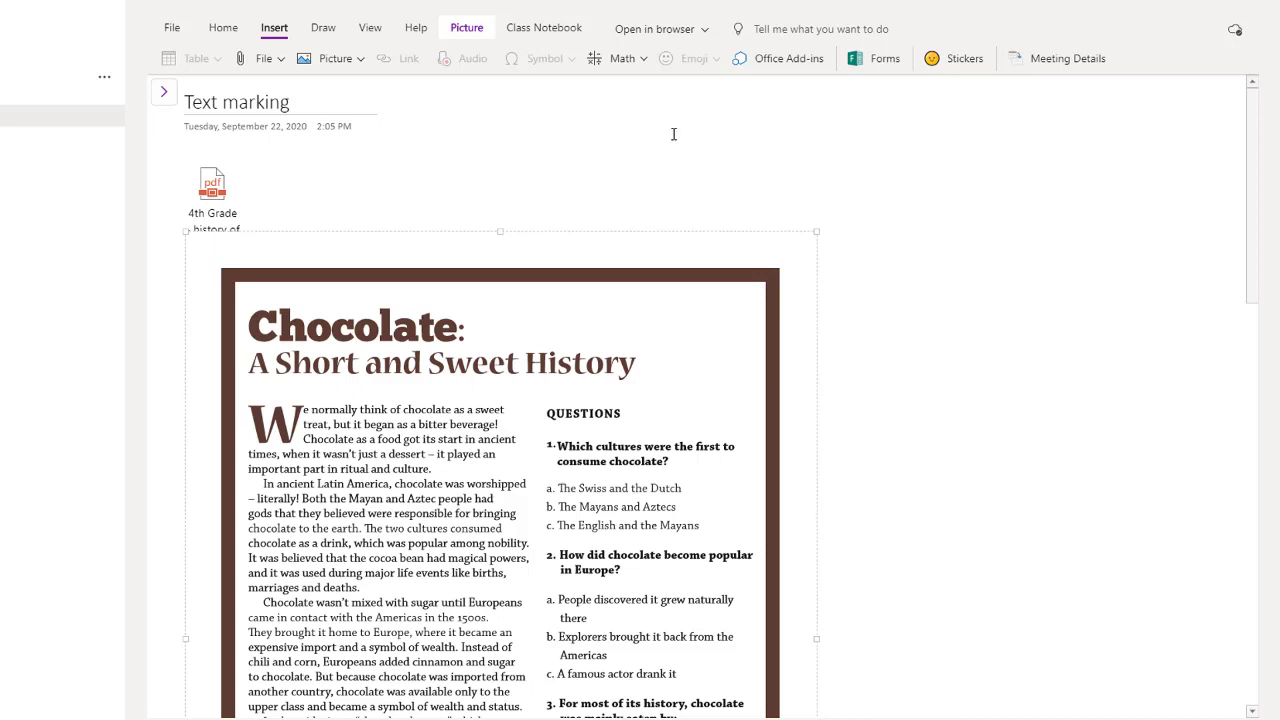
Open the notebook page in the OneNote 2016 desktop app.
{"action": "left_click", "coordinate": [702, 31]}
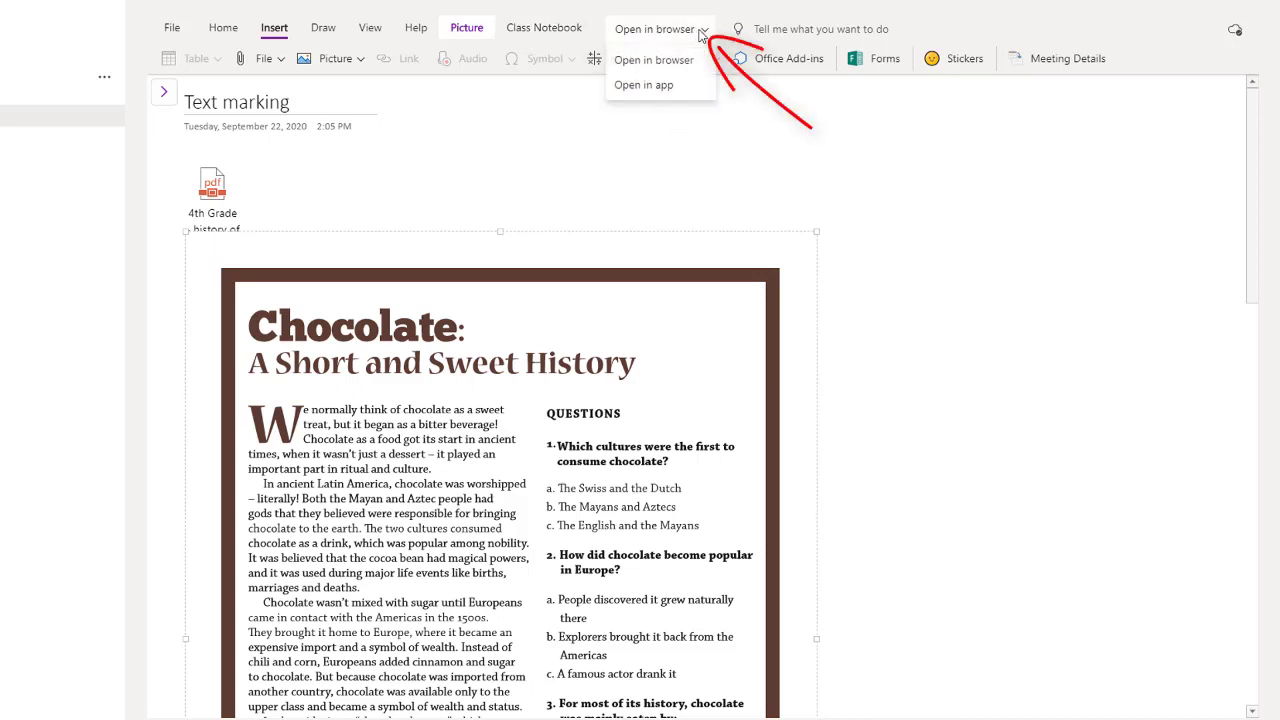
{"action": "left_click", "coordinate": [668, 90]}
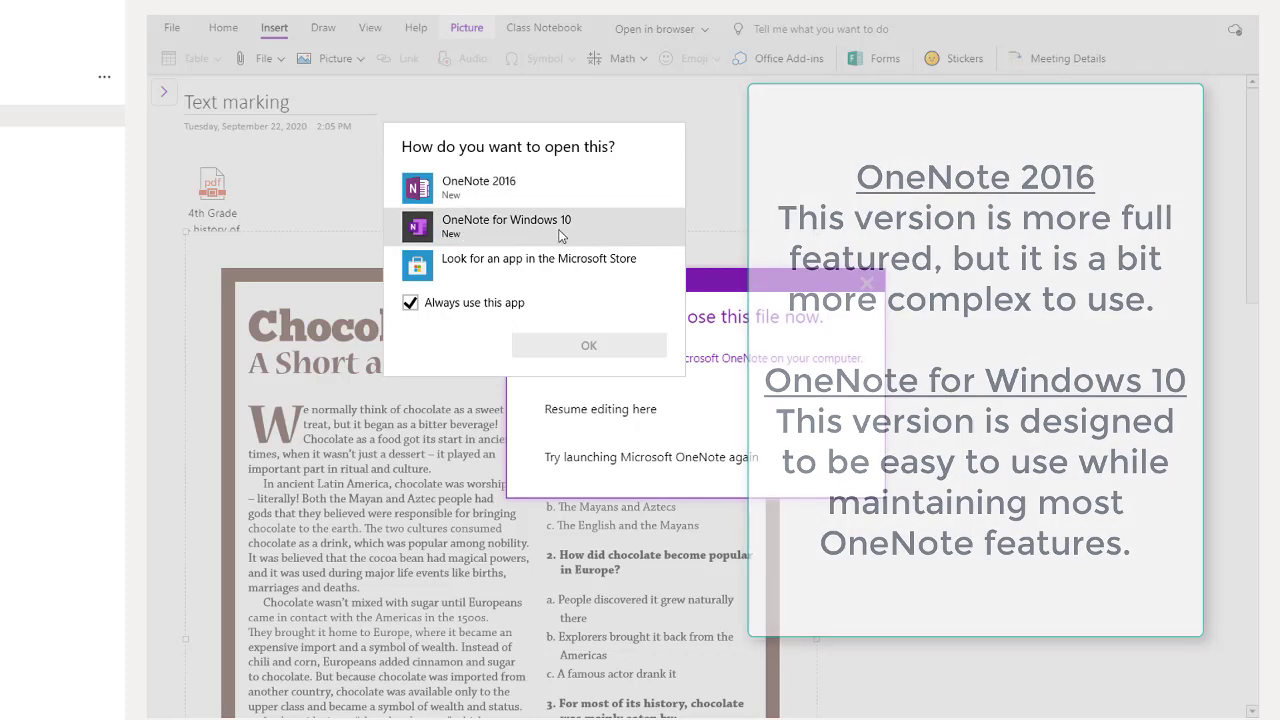
{"action": "left_click", "coordinate": [529, 189]}
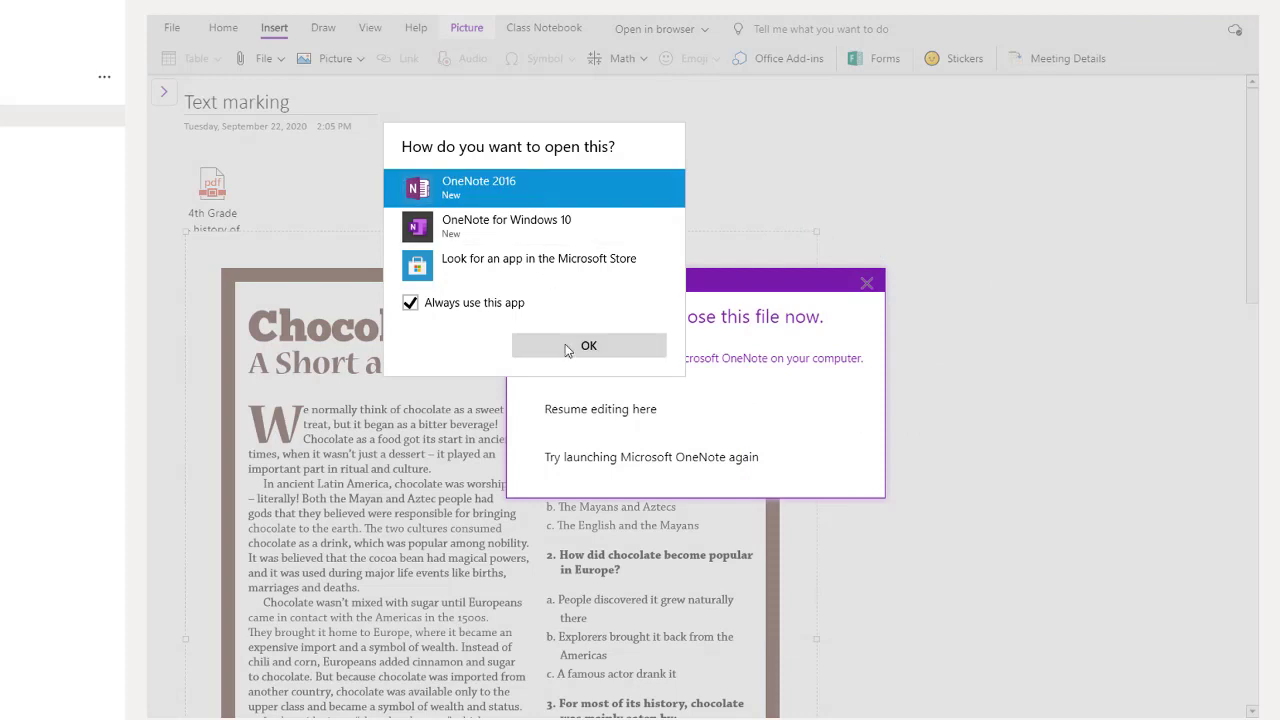
{"action": "left_click", "coordinate": [410, 302]}
{"action": "left_click", "coordinate": [570, 346]}
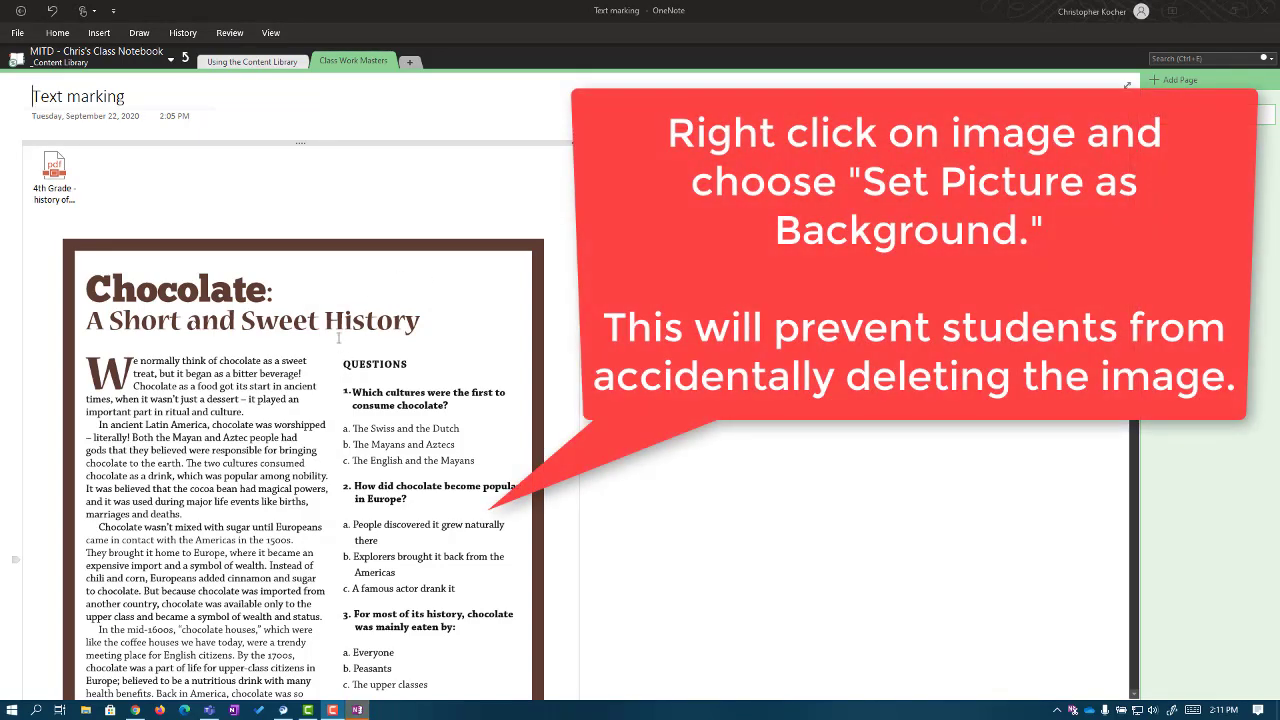
Set the first chocolate worksheet printout image as the page background.
{"action": "left_click", "coordinate": [337, 342]}
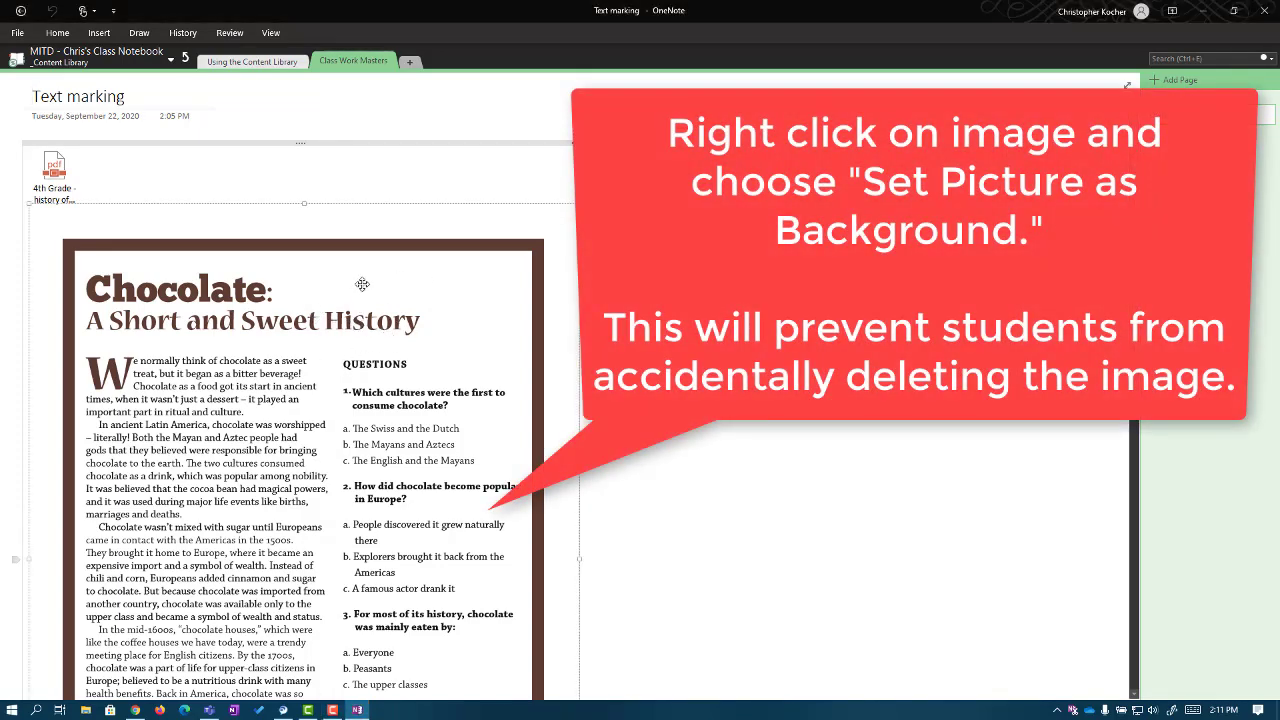
{"action": "right_click", "coordinate": [362, 284]}
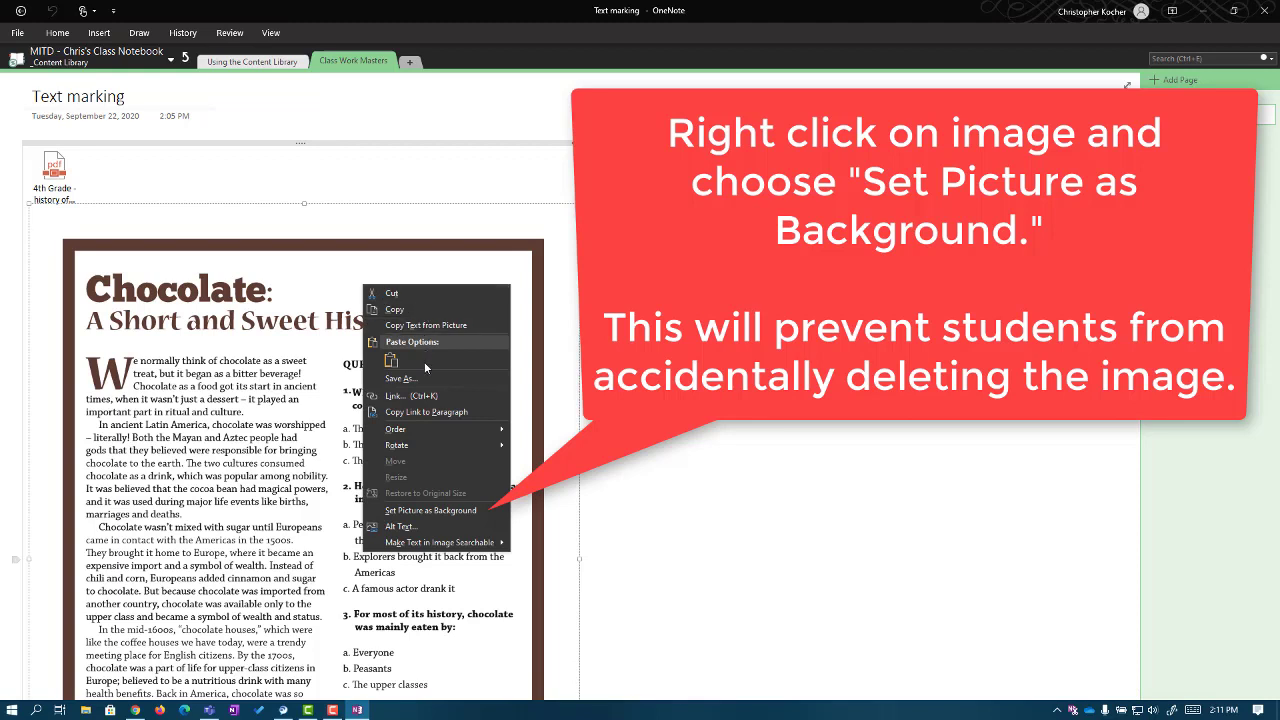
{"action": "left_click", "coordinate": [462, 513]}
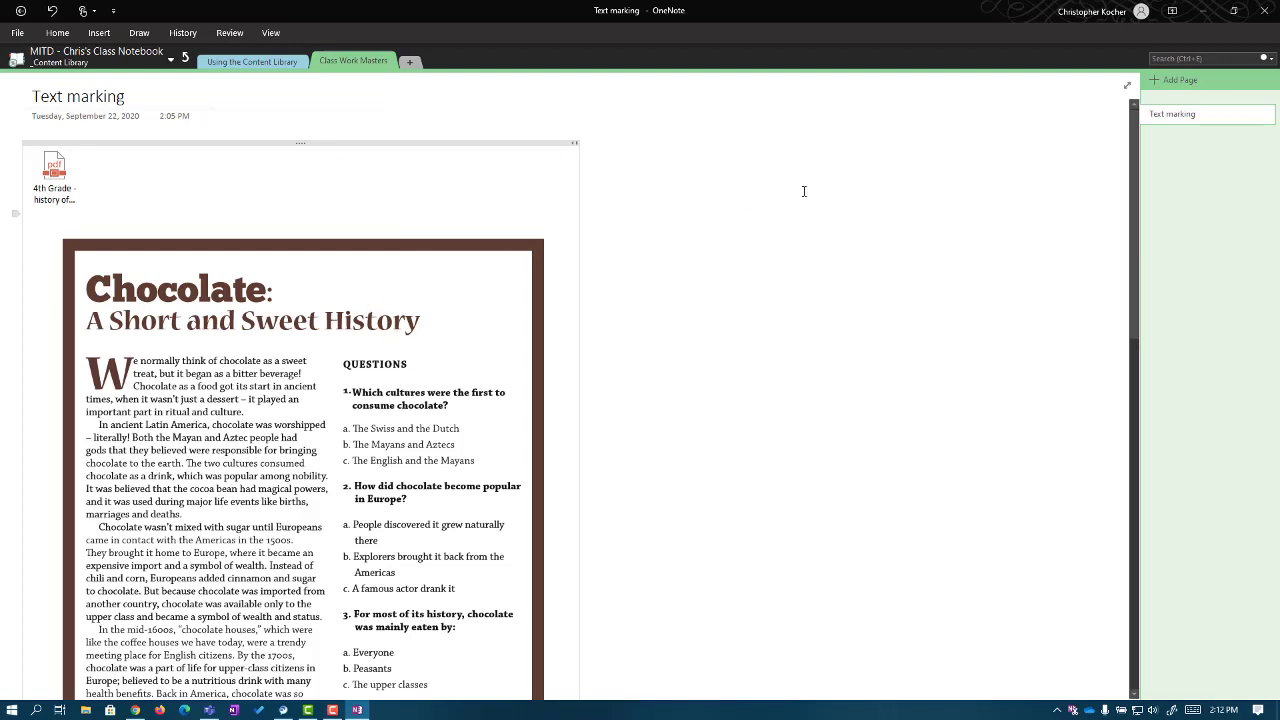
Close the OneNote desktop app and resume editing the Text marking page within Teams.
{"action": "left_click", "coordinate": [1268, 11]}
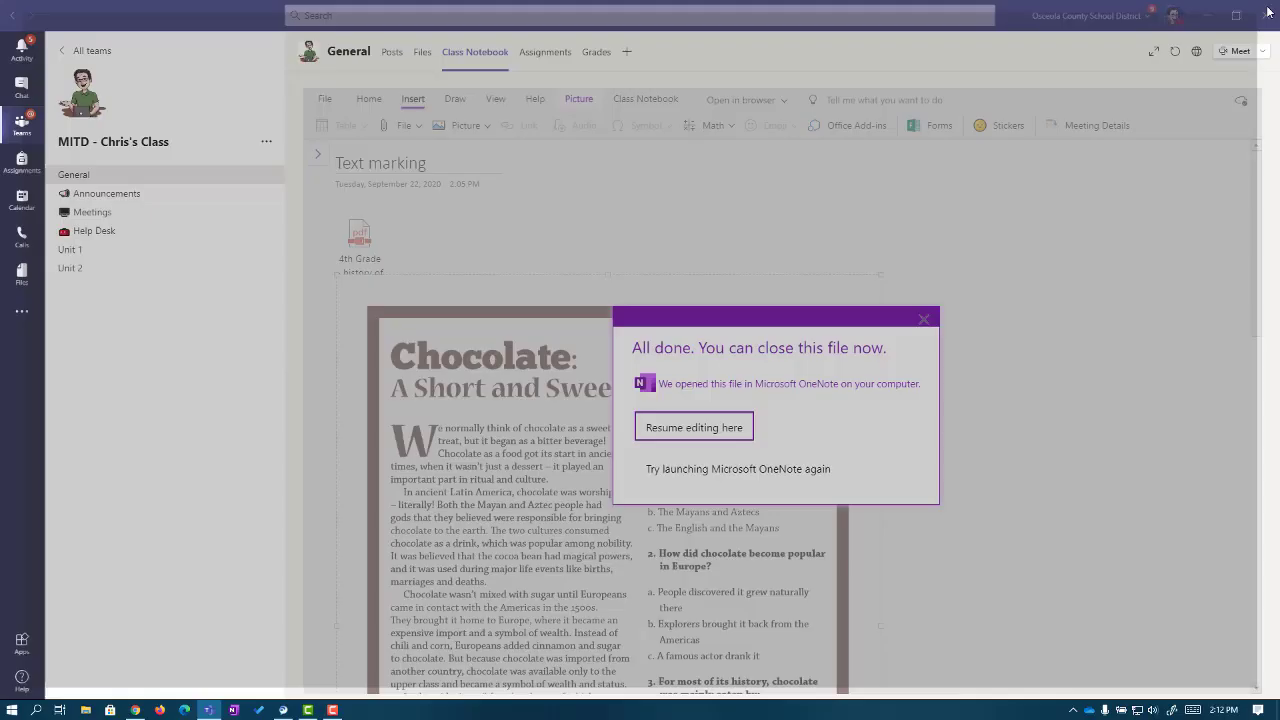
{"action": "left_click", "coordinate": [686, 432]}
{"action": "left_click", "coordinate": [964, 338]}
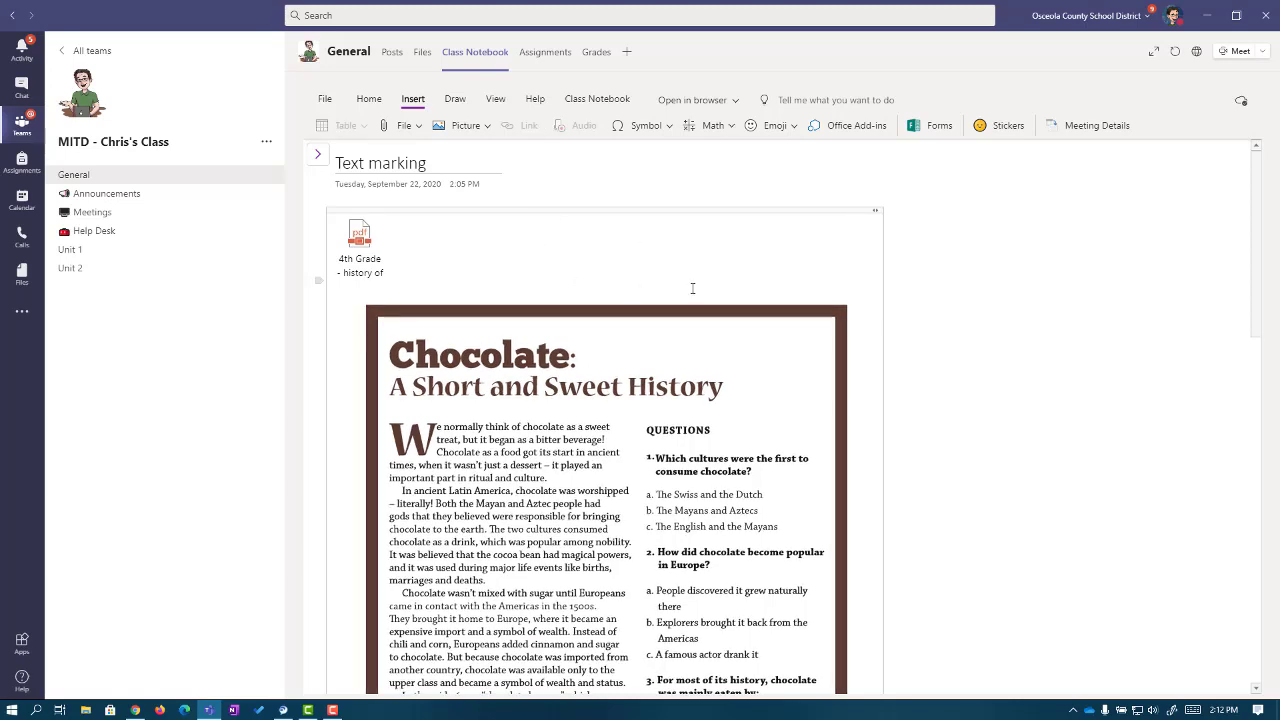
Test whether the chocolate worksheet printout on the Text marking page can still be selected.
{"action": "left_click", "coordinate": [443, 245]}
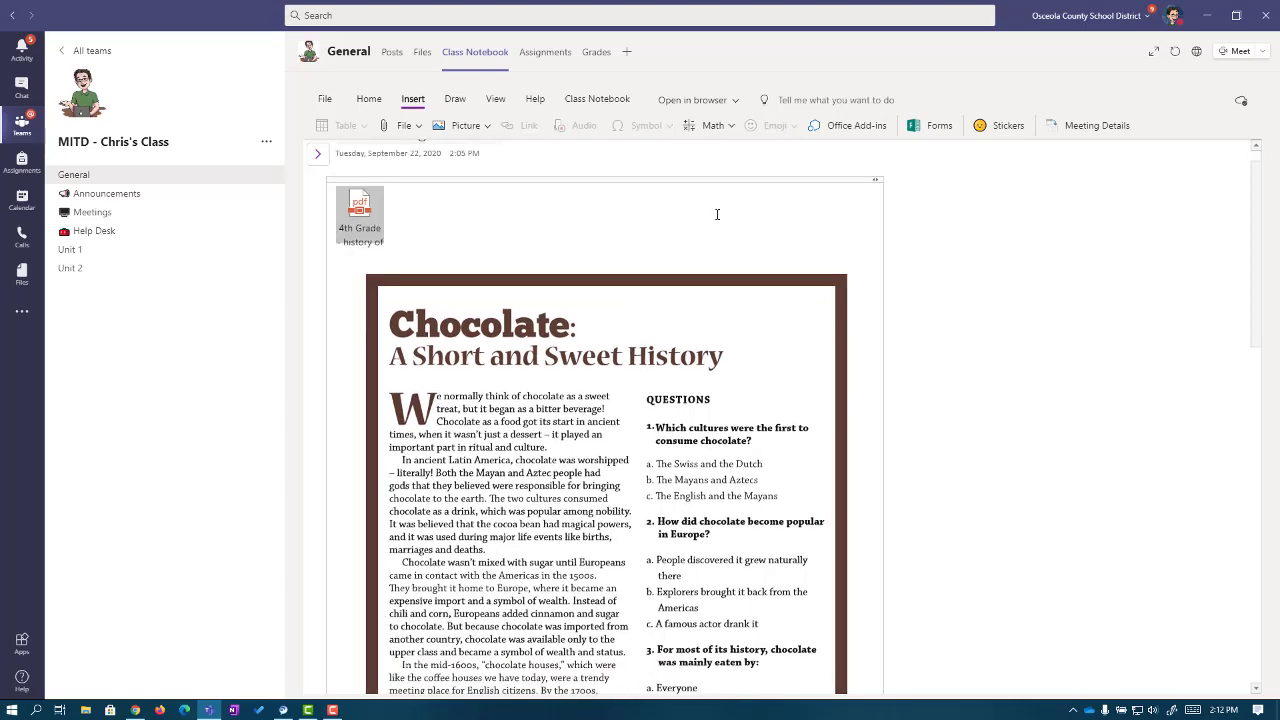
{"action": "left_click", "coordinate": [1026, 211]}
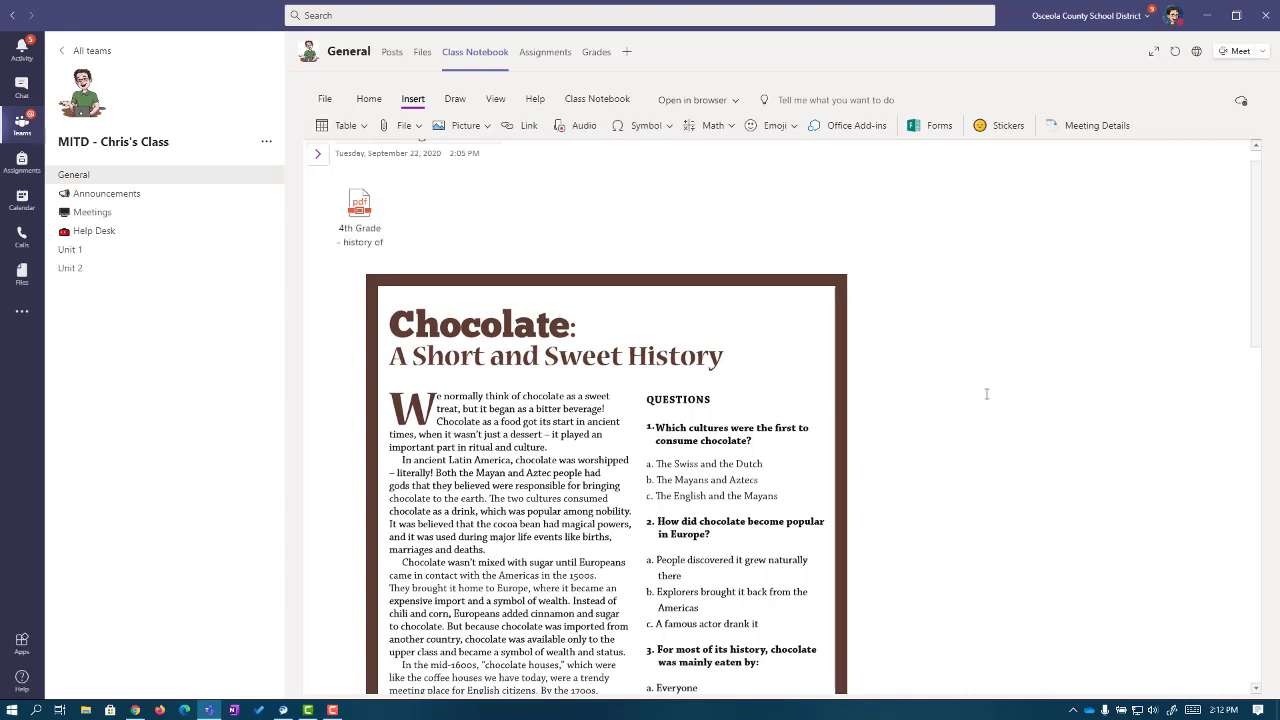
{"action": "left_click", "coordinate": [453, 176]}
{"action": "left_click", "coordinate": [1020, 194]}
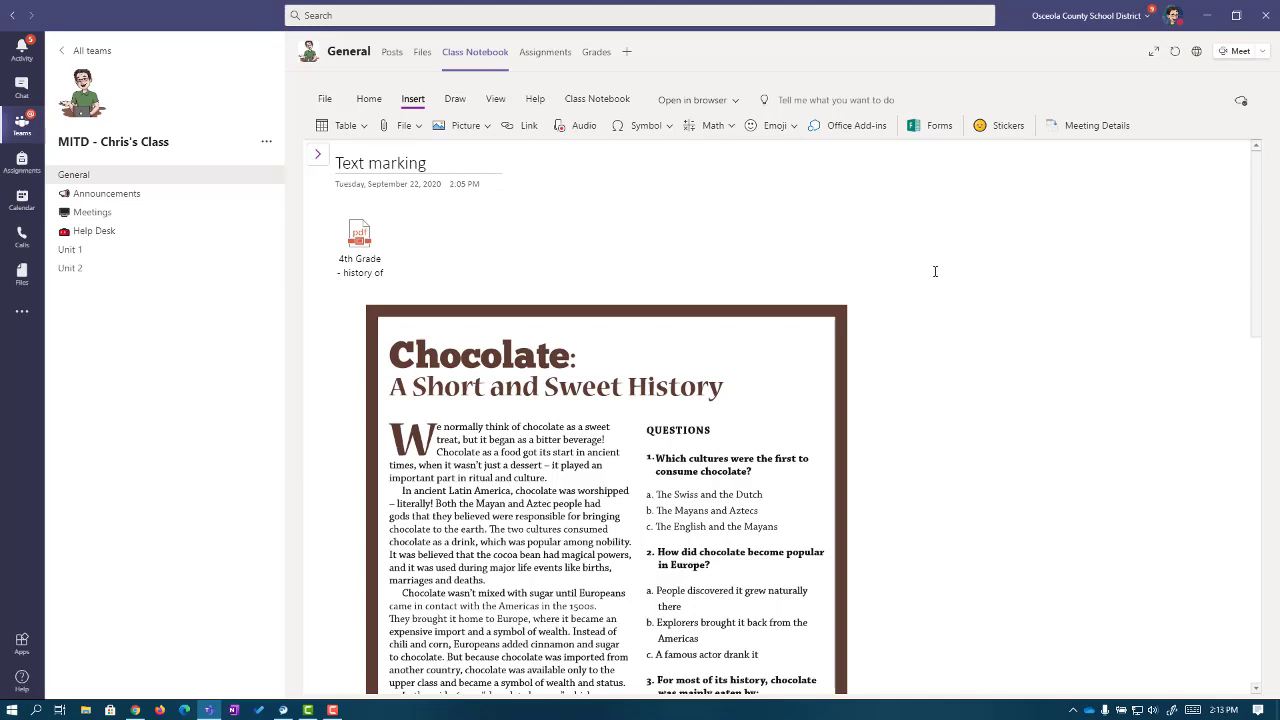
Create a new assignment for the class team with the title "Text Marking".
{"action": "left_click", "coordinate": [563, 66]}
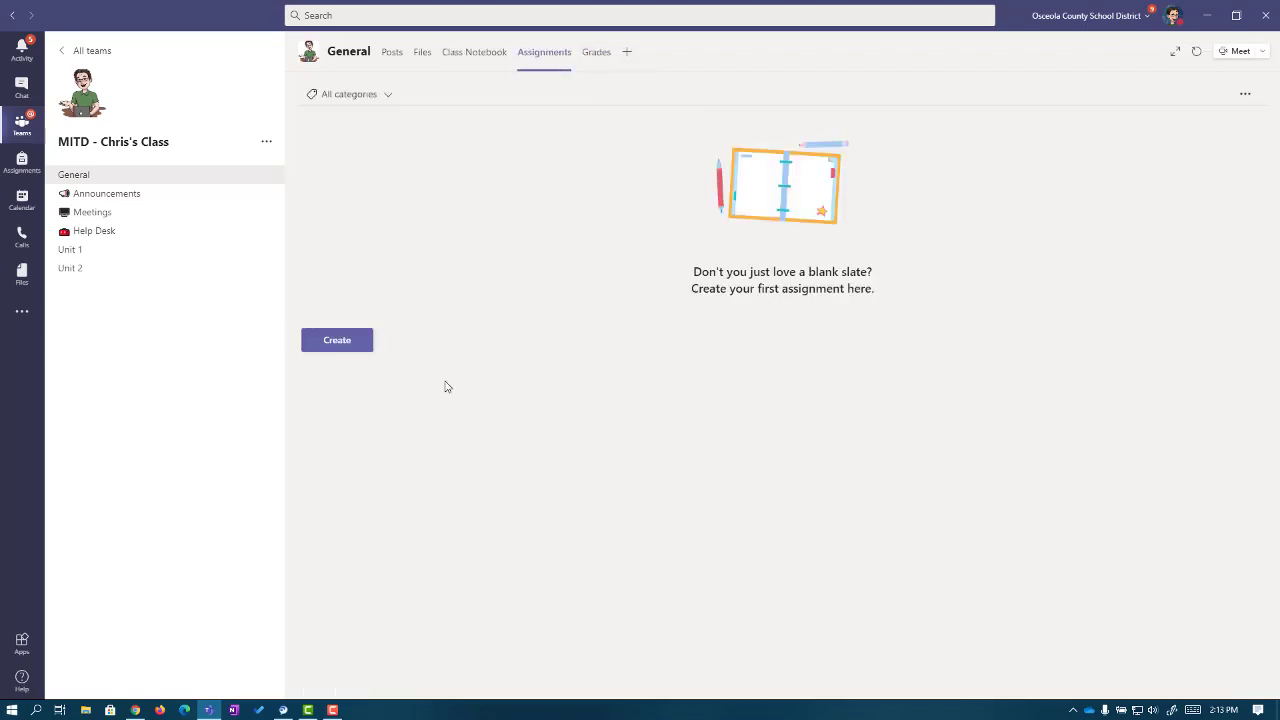
{"action": "left_click", "coordinate": [361, 350]}
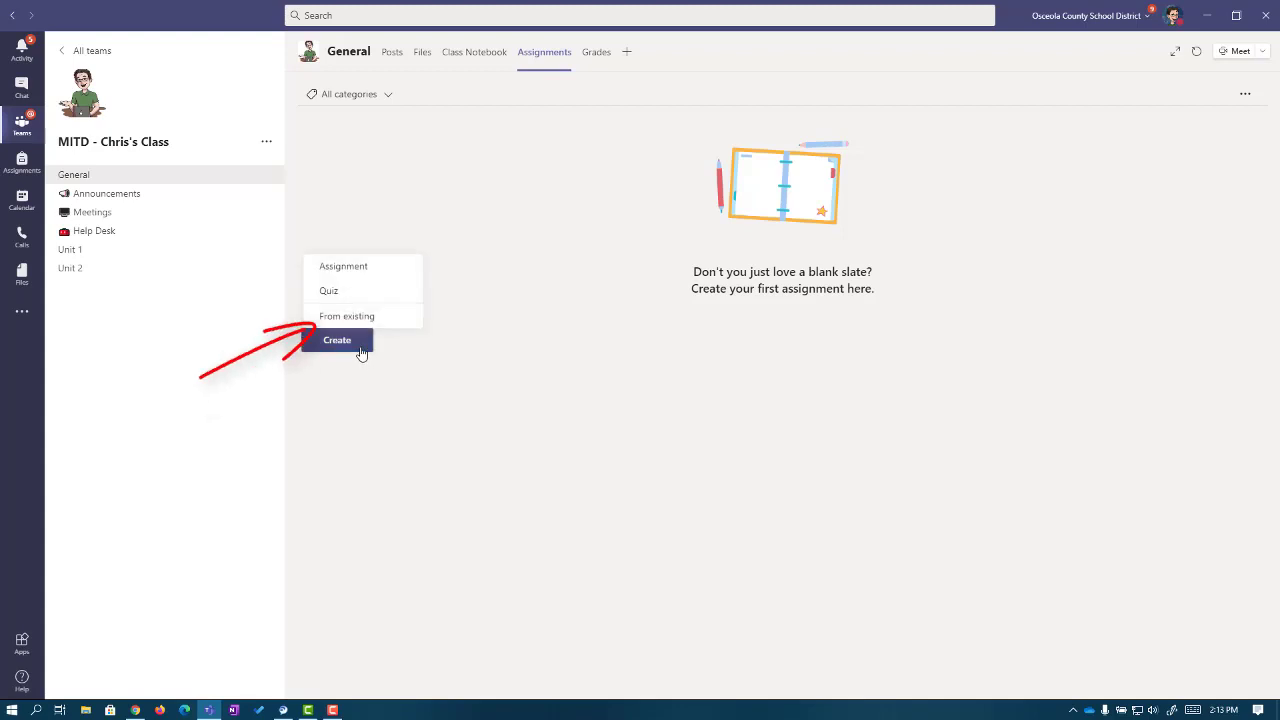
{"action": "left_click", "coordinate": [375, 273]}
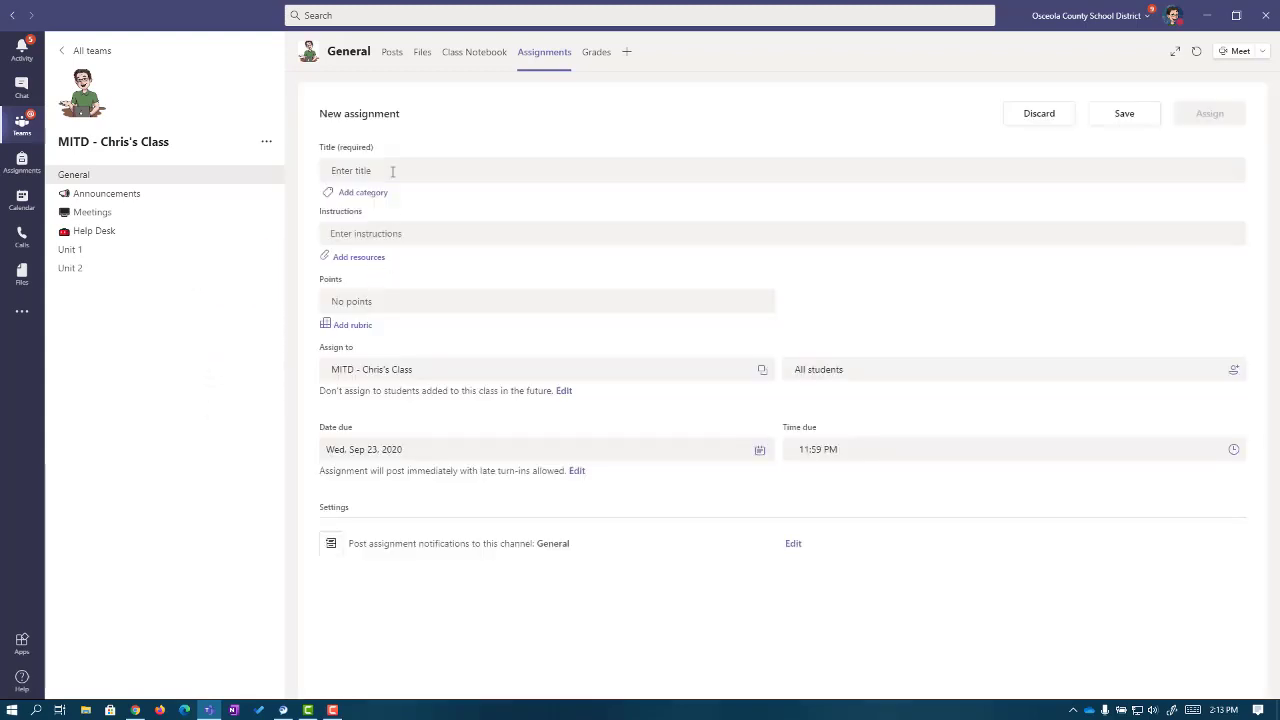
{"action": "type", "text": "Text Marking"}
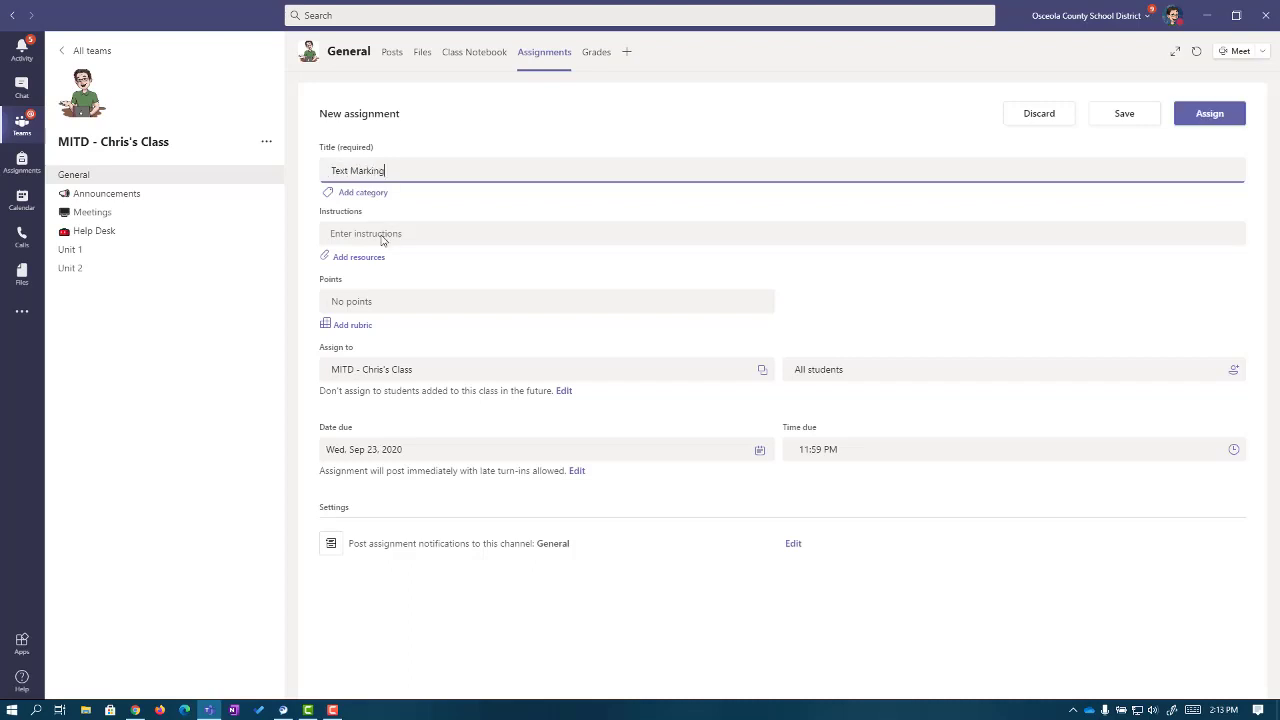
Enter the assignment instructions "Follow the link to the PDF article and text mark your document like we learned to do in class.".
{"action": "left_click", "coordinate": [382, 240]}
{"action": "type", "text": "Follow the link to the PDF"}
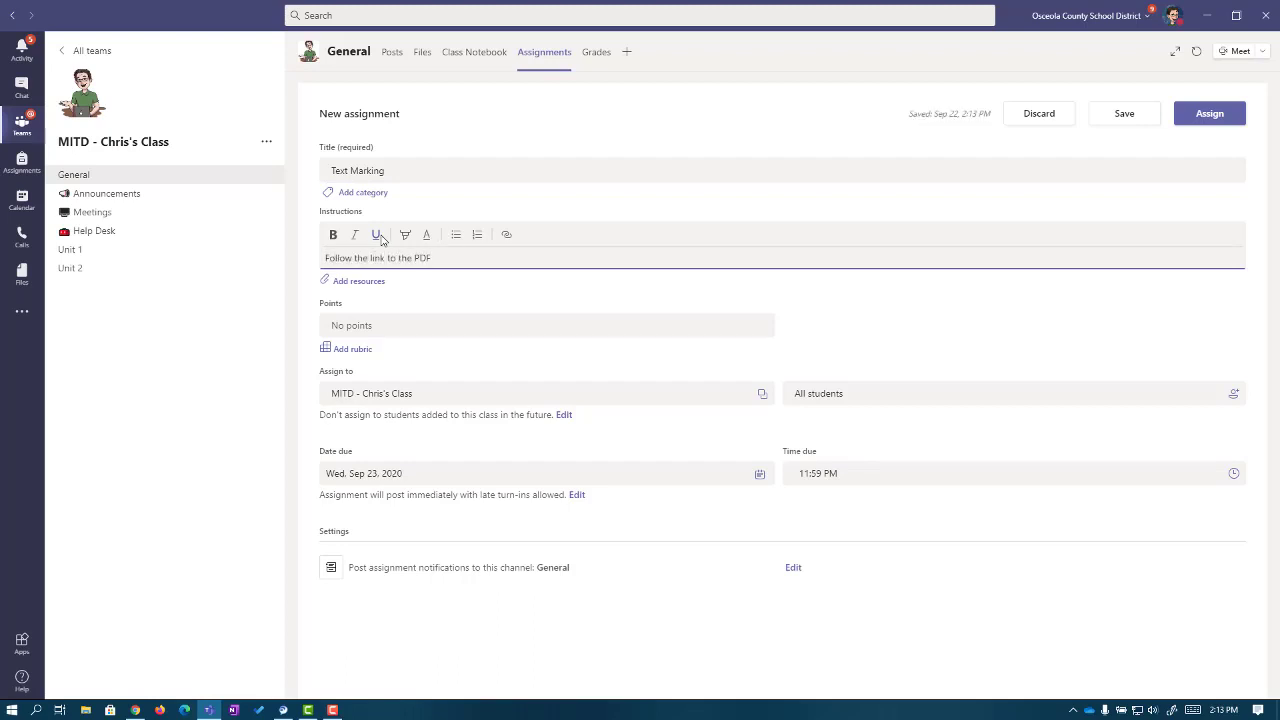
{"action": "type", "text": " article and text mark your document like we learned "}
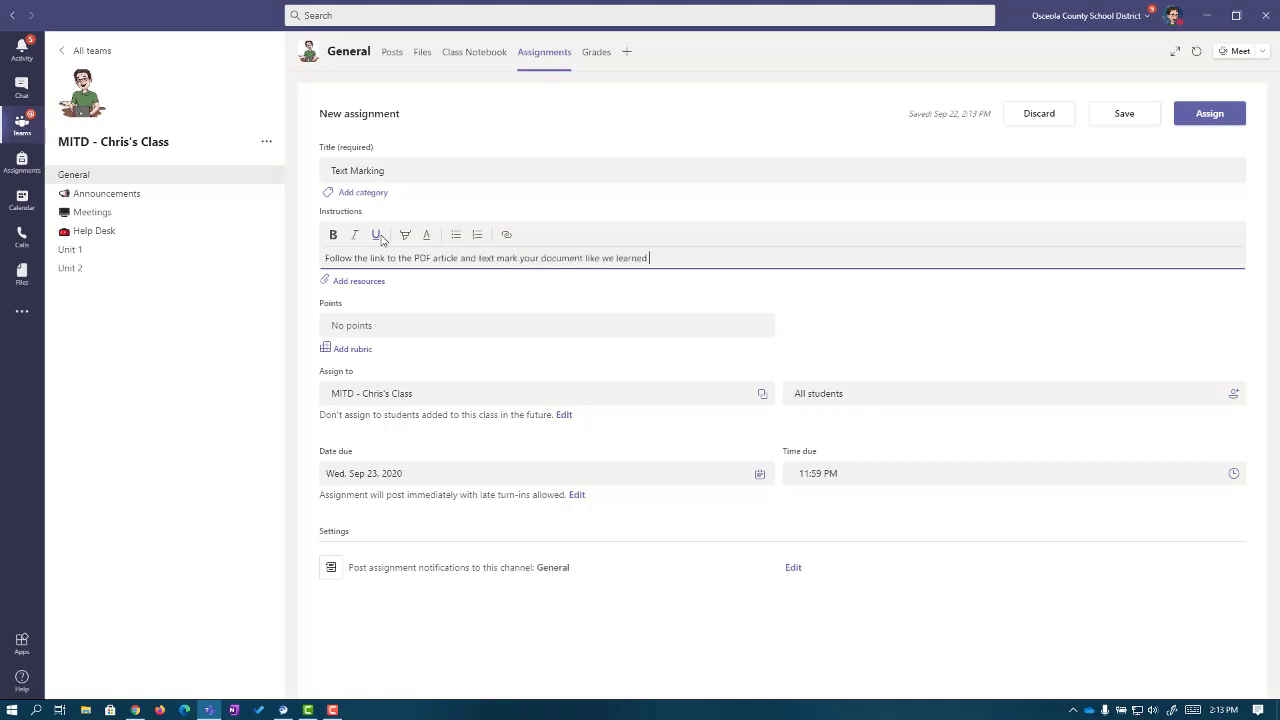
{"action": "type", "text": "to do in class."}
{"action": "left_click", "coordinate": [362, 283]}
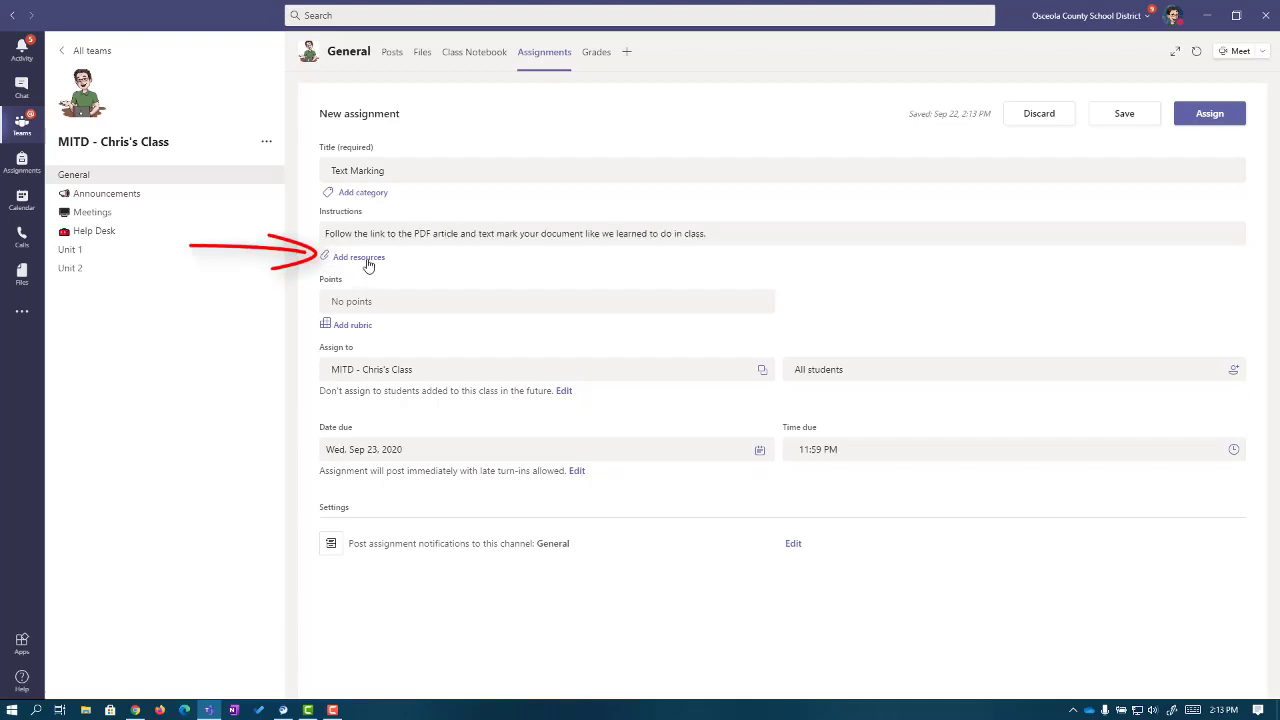
Attach the Text marking page from the Class Notebook's Content Library to the assignment, copying it into the students' Classwork Masters section.
{"action": "left_click", "coordinate": [366, 259]}
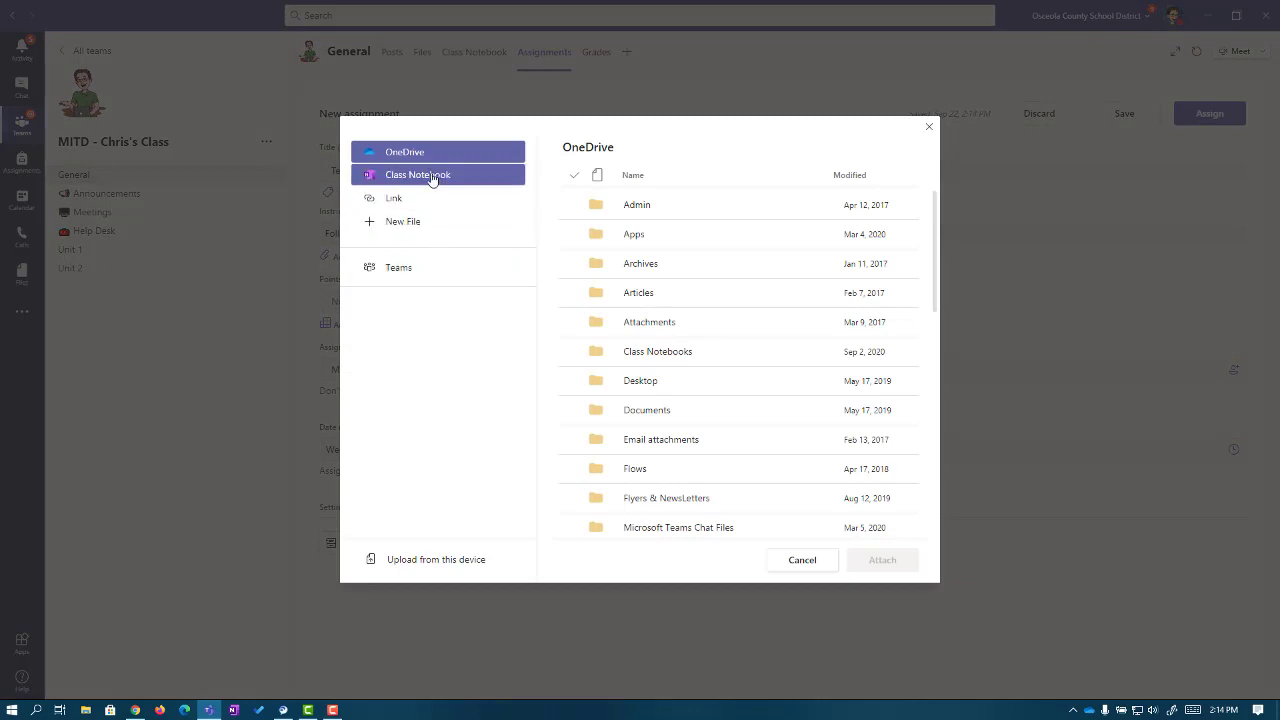
{"action": "left_click", "coordinate": [462, 183]}
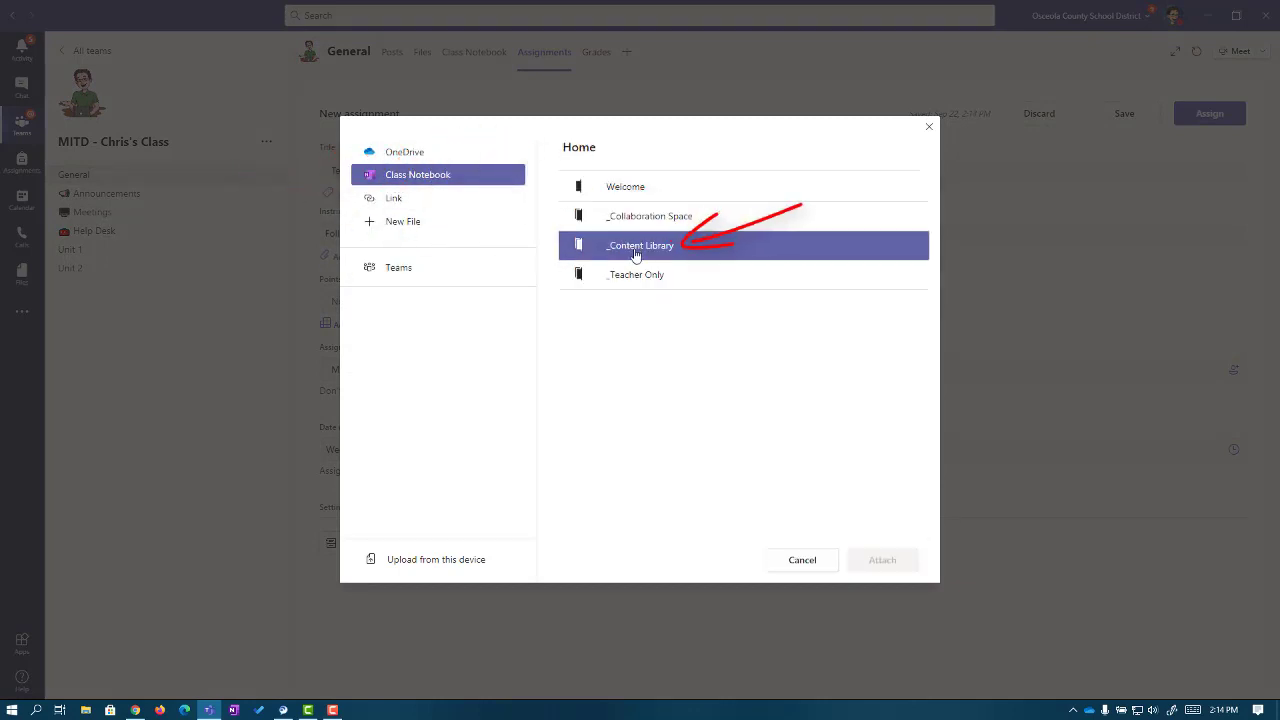
{"action": "left_click", "coordinate": [635, 255]}
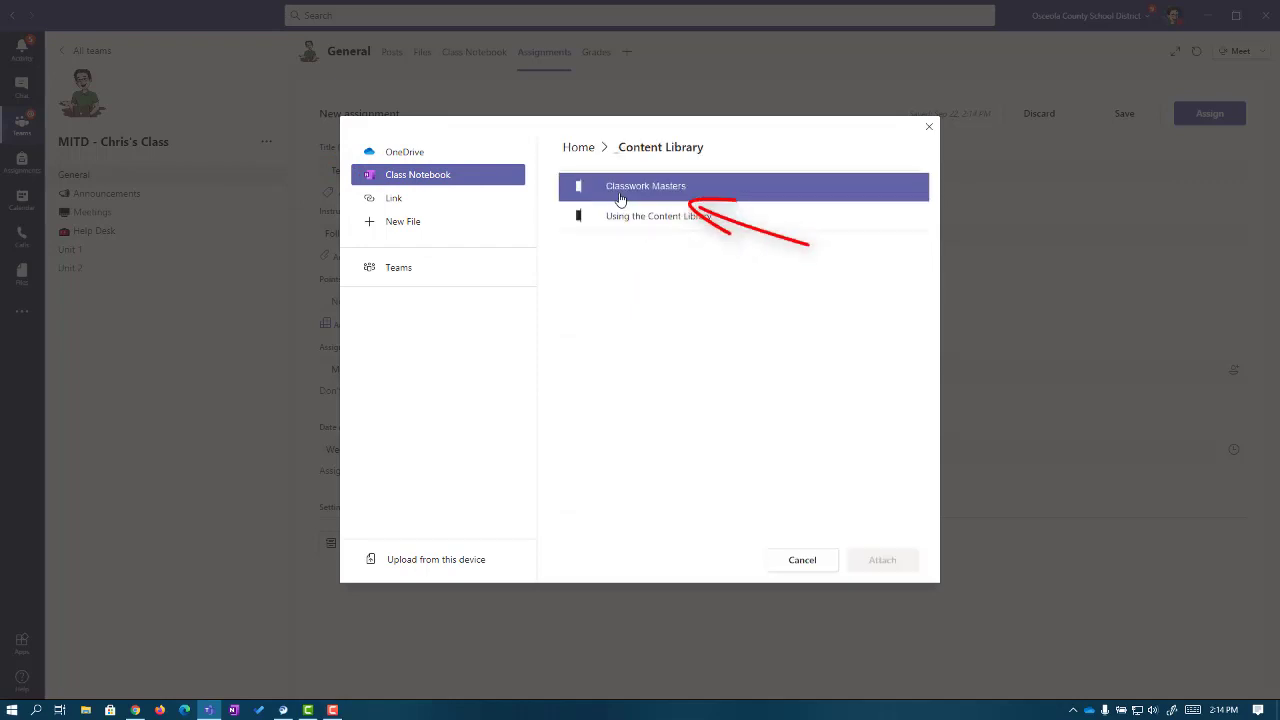
{"action": "left_click", "coordinate": [670, 196]}
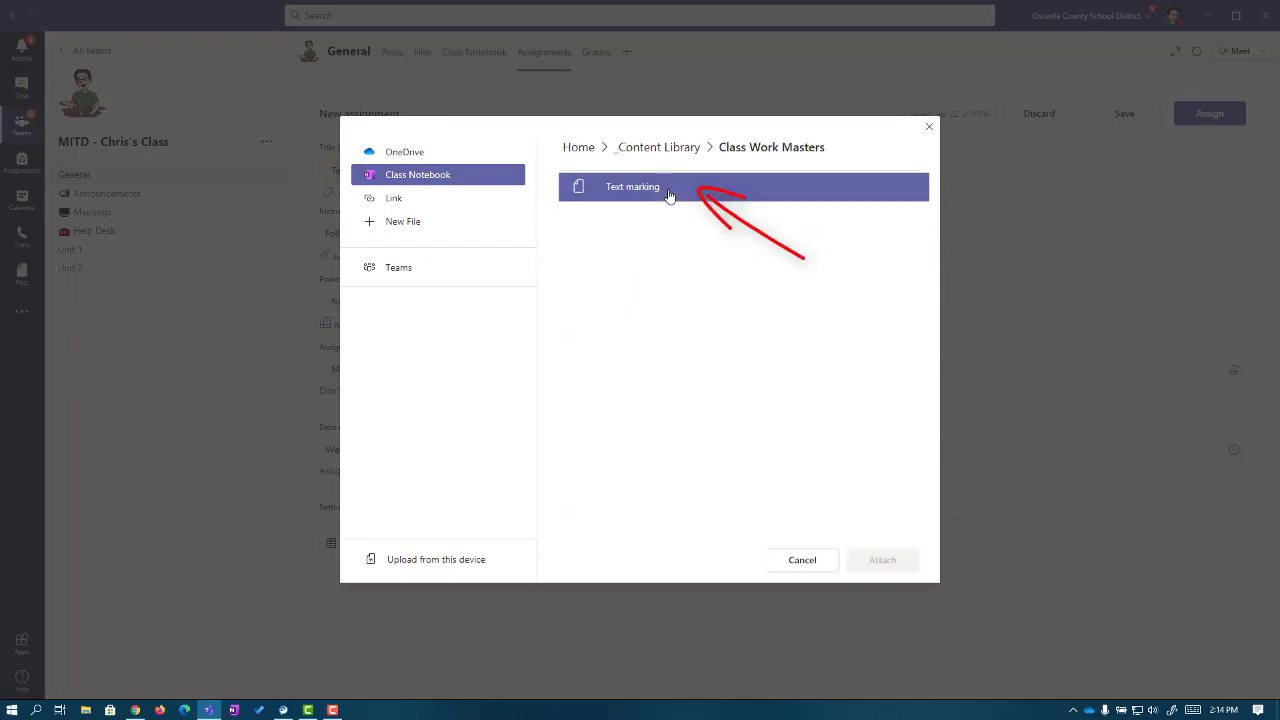
{"action": "left_click", "coordinate": [615, 204]}
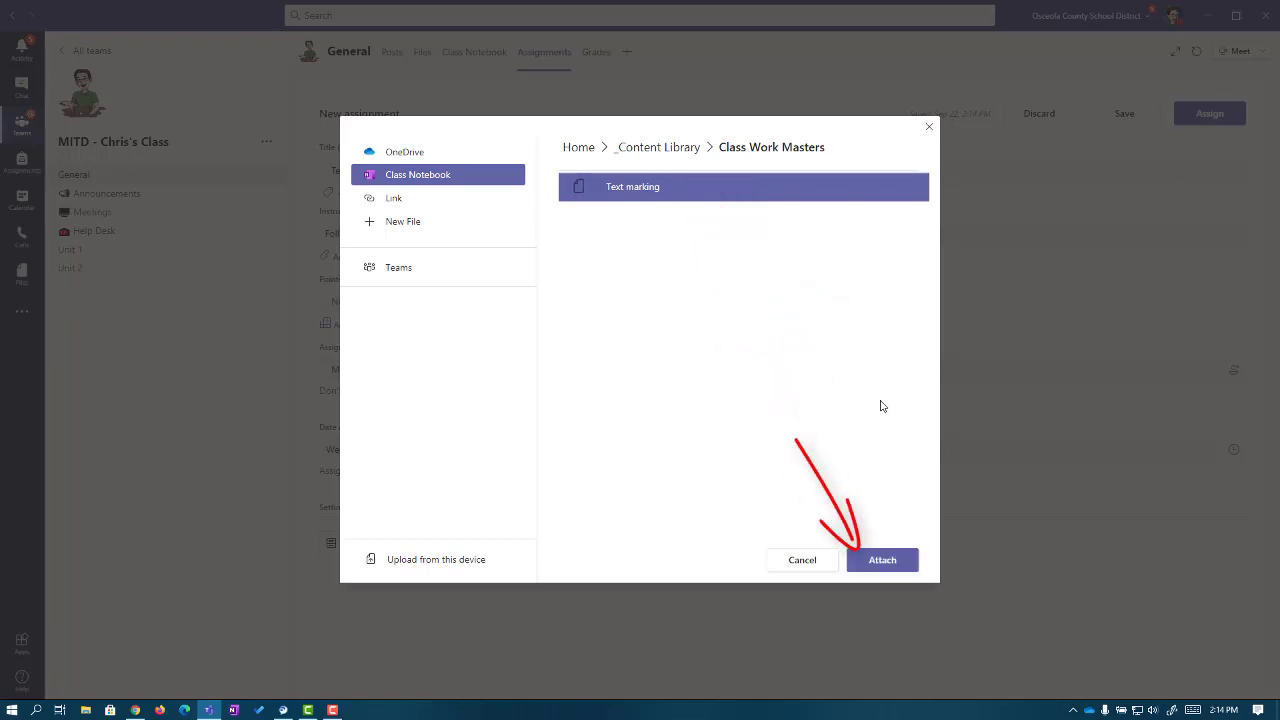
{"action": "left_click", "coordinate": [876, 561]}
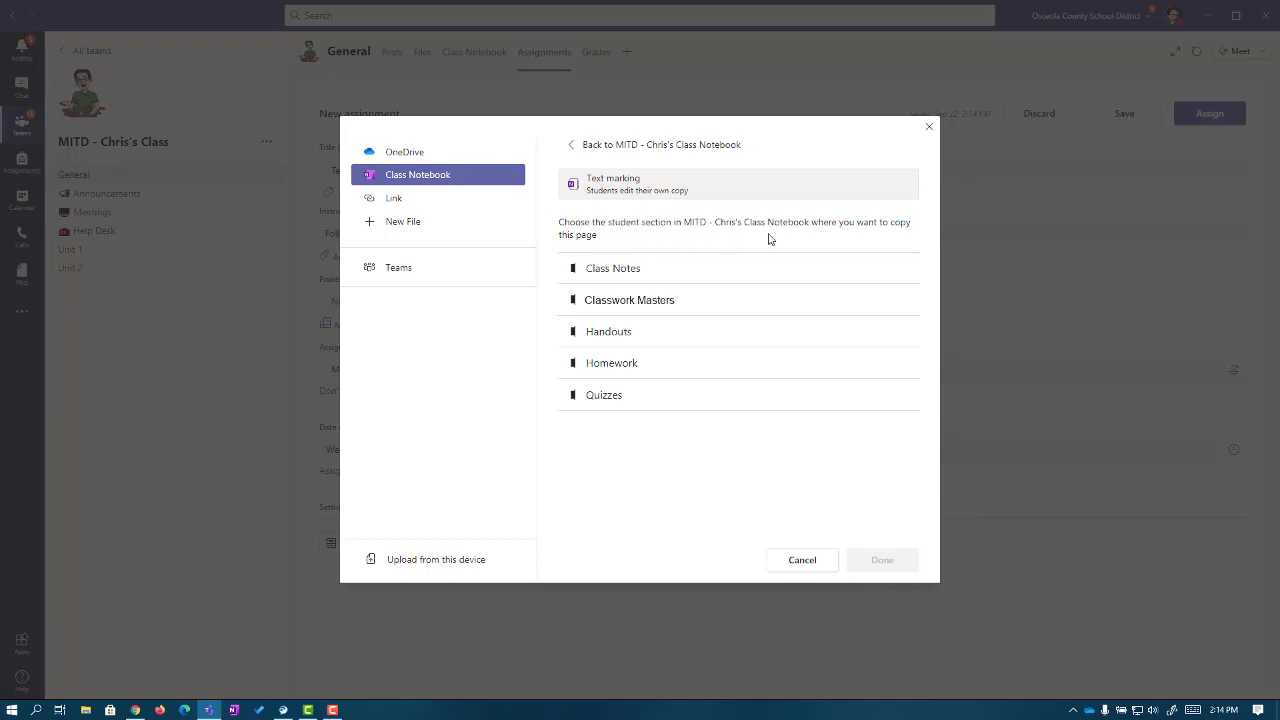
{"action": "left_click", "coordinate": [613, 305]}
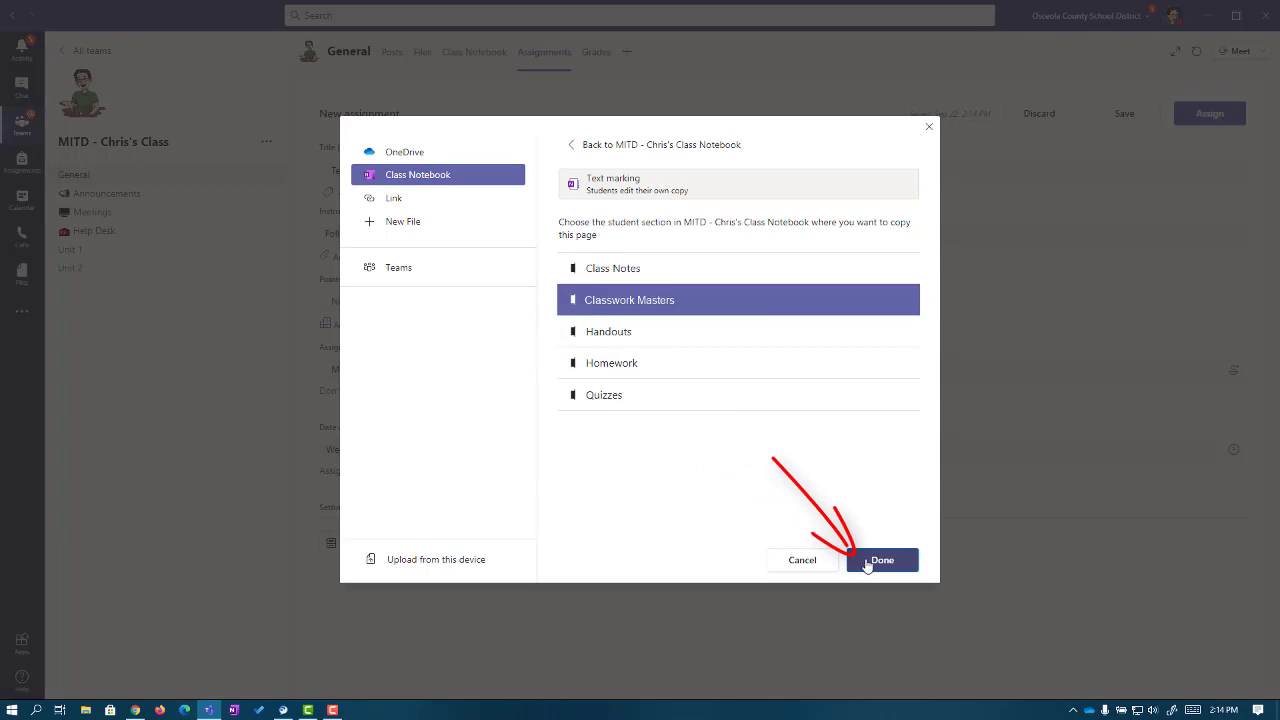
{"action": "left_click", "coordinate": [868, 562]}
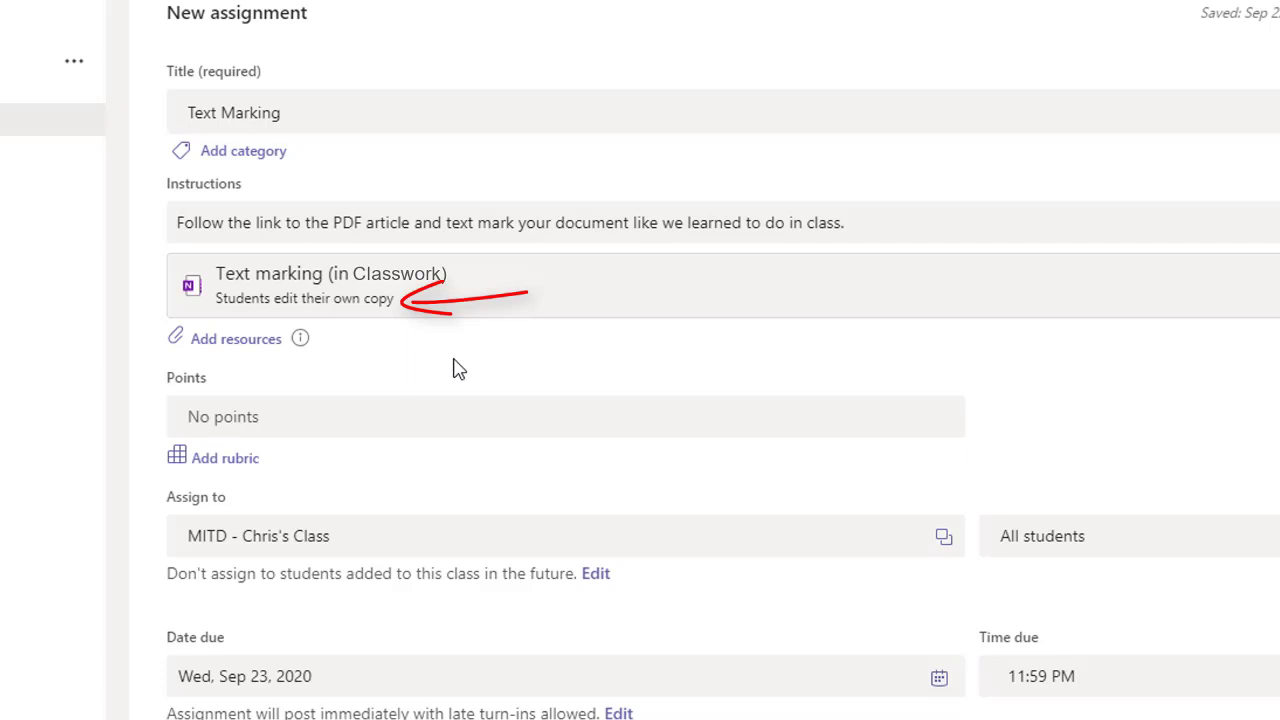
Set the assignment's points to 10 and assign it to all students.
{"action": "left_click", "coordinate": [434, 418]}
{"action": "type", "text": "10"}
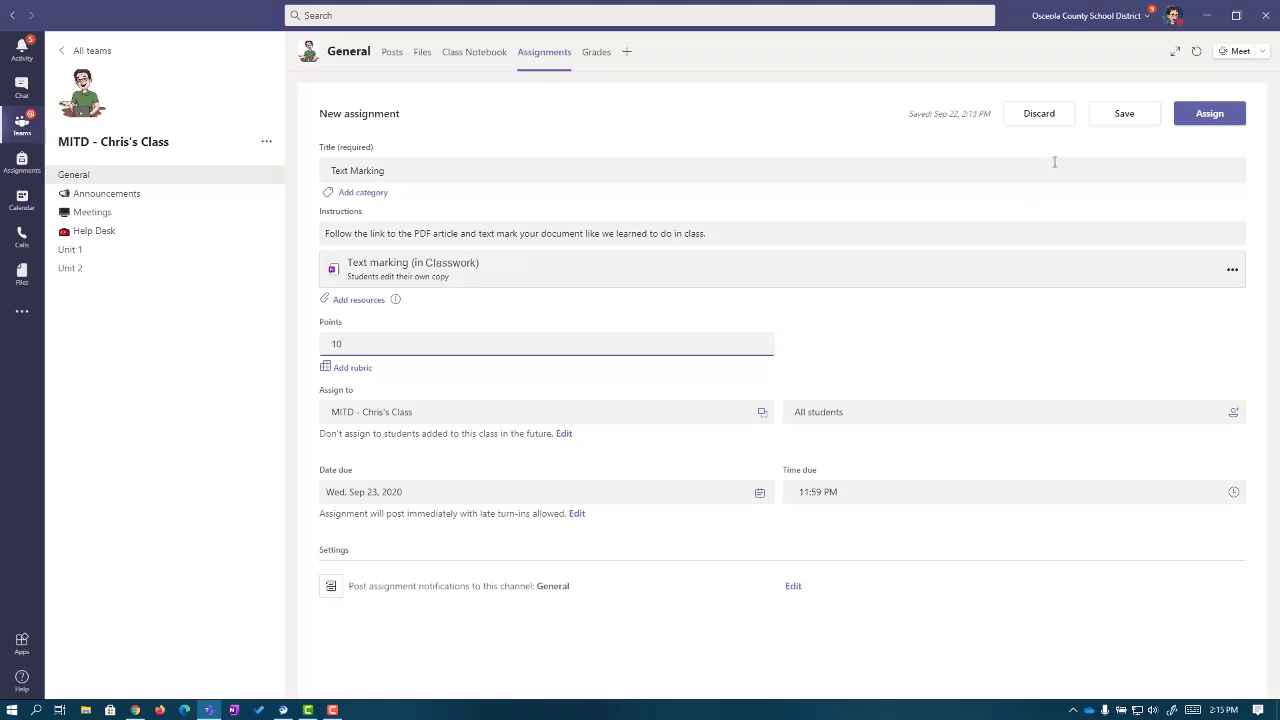
{"action": "left_click", "coordinate": [1188, 124]}
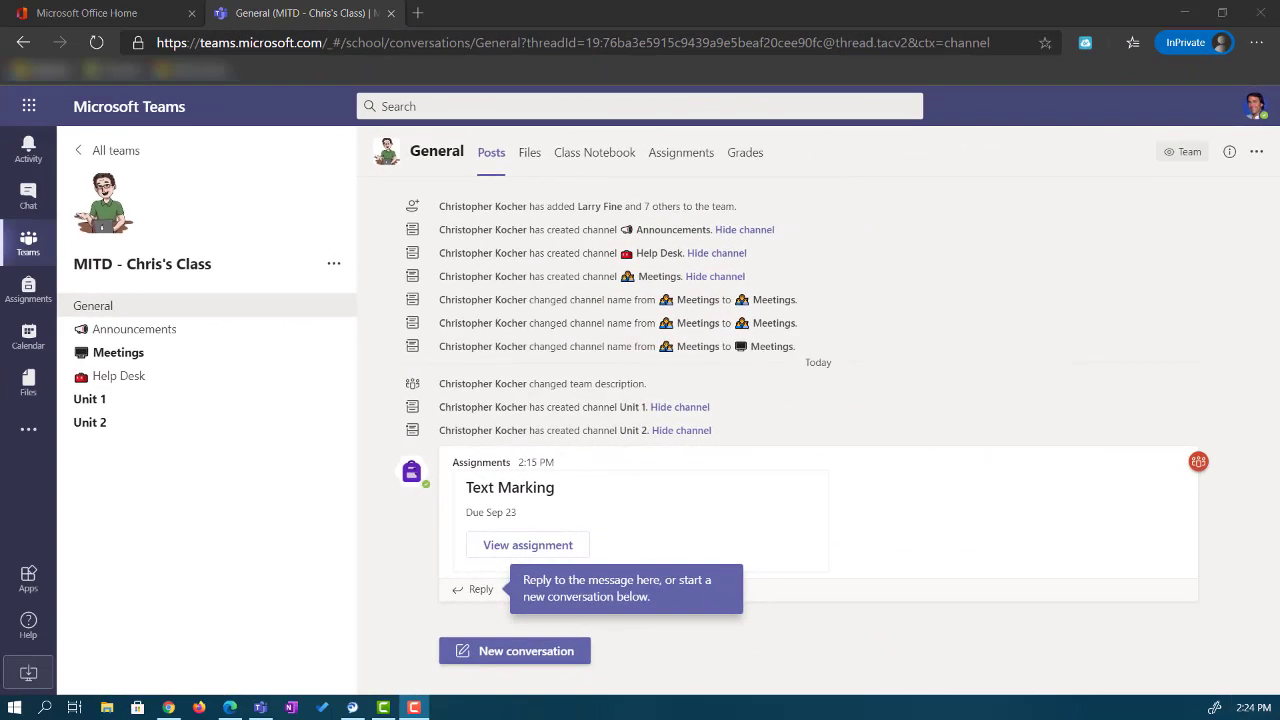
In the student's browser session, open the Text Marking assignment from its channel post and look through the attached Text marking page.
{"action": "left_click", "coordinate": [922, 630]}
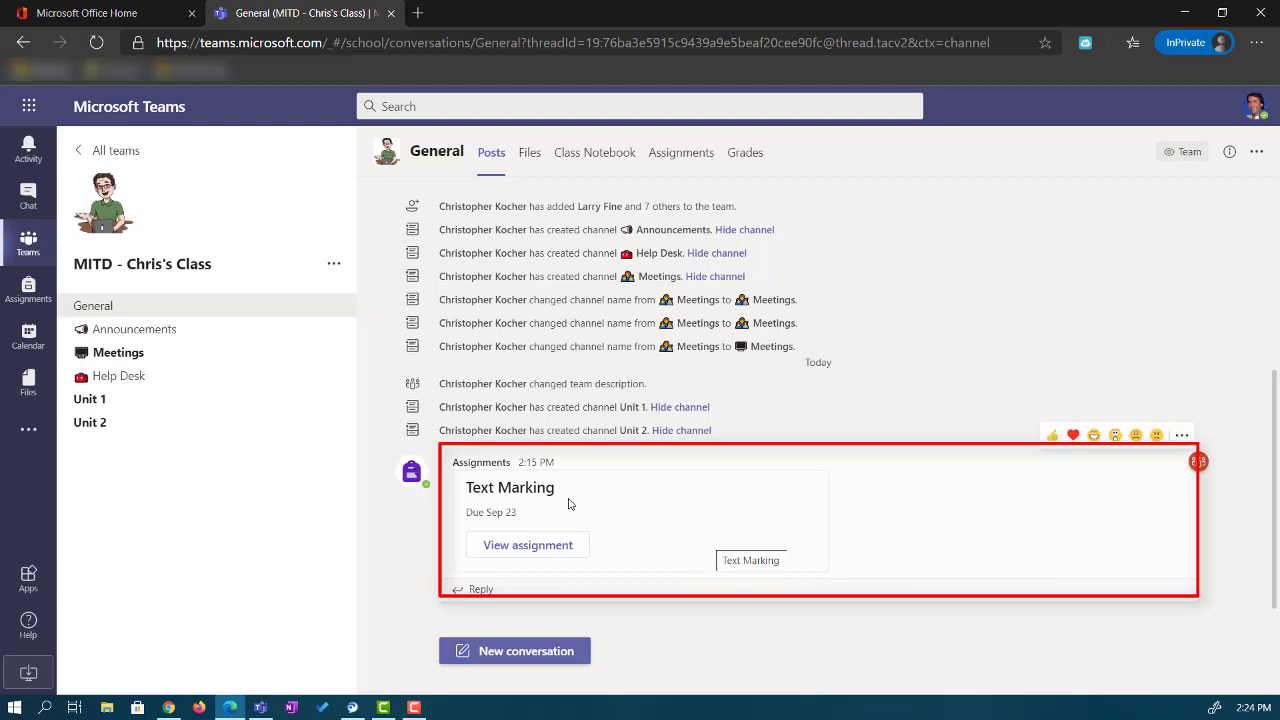
{"action": "left_click", "coordinate": [577, 555]}
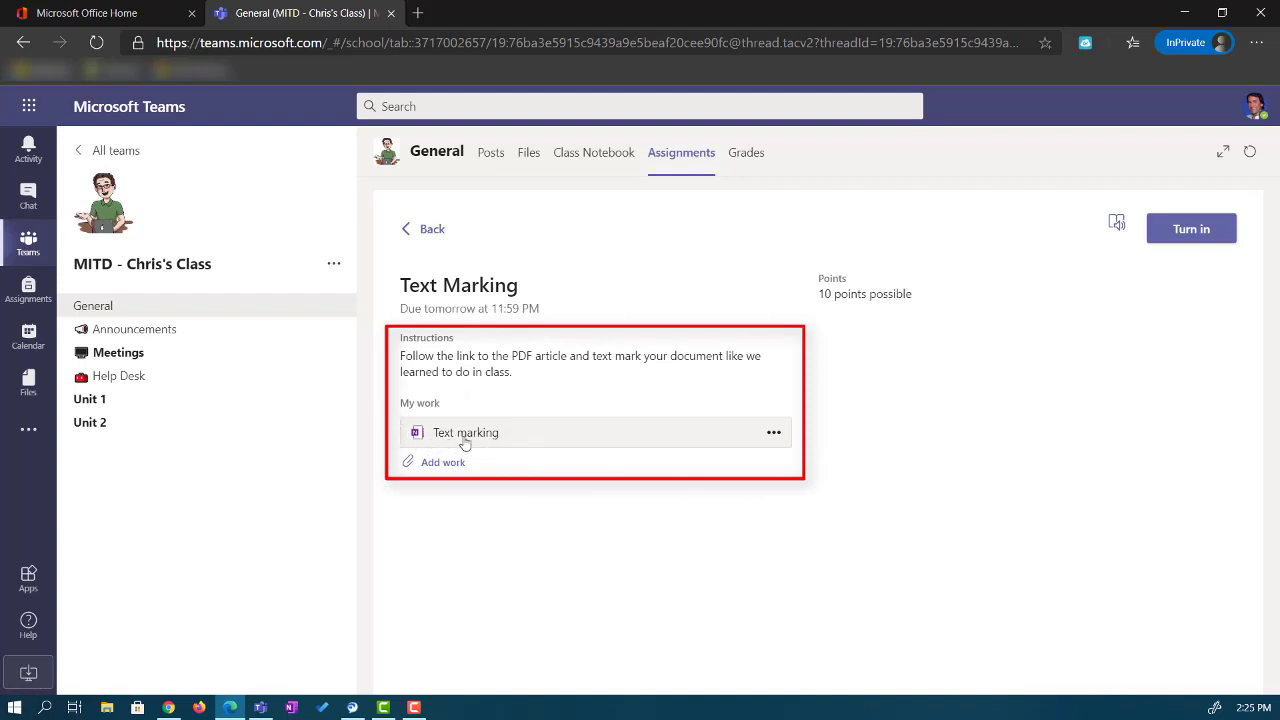
{"action": "left_click", "coordinate": [535, 441]}
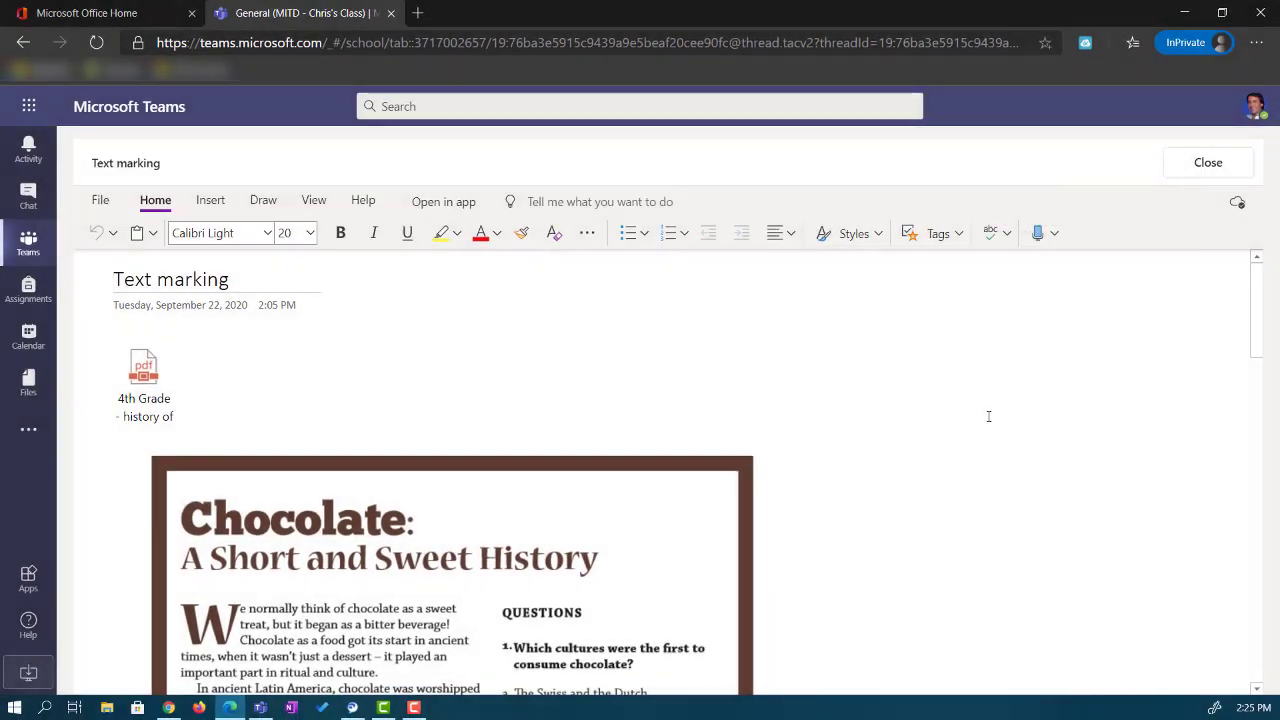
{"action": "scroll", "coordinate": [988, 416], "scroll_direction": "down", "scroll_amount": 2}
{"action": "scroll", "coordinate": [988, 416], "scroll_direction": "down", "scroll_amount": 5}
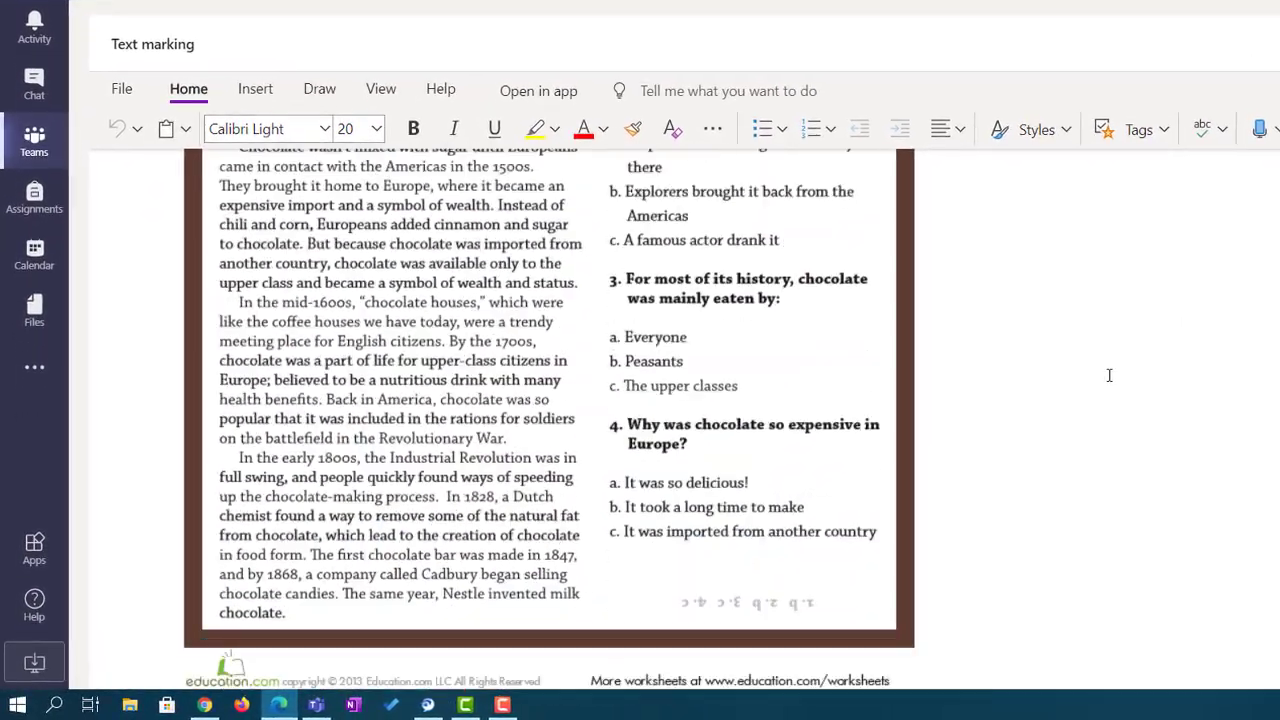
{"action": "scroll", "coordinate": [1109, 375], "scroll_direction": "down", "scroll_amount": 10}
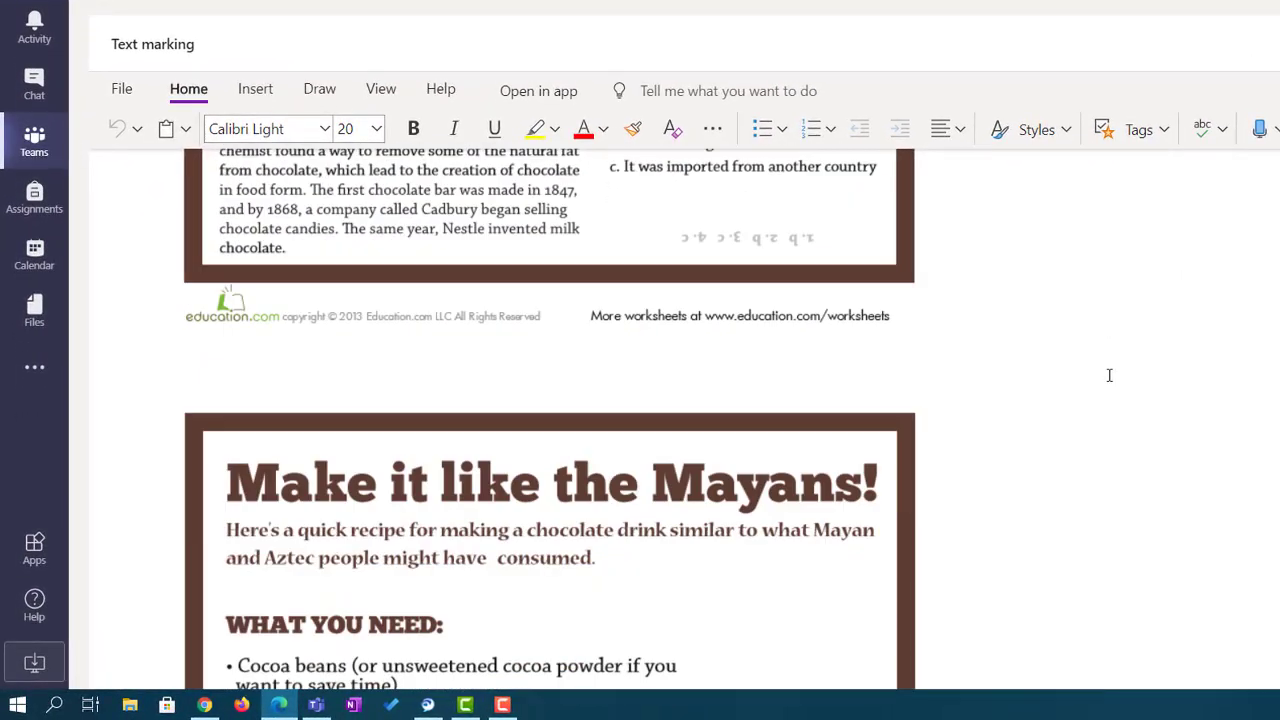
{"action": "scroll", "coordinate": [1109, 375], "scroll_direction": "up", "scroll_amount": 15}
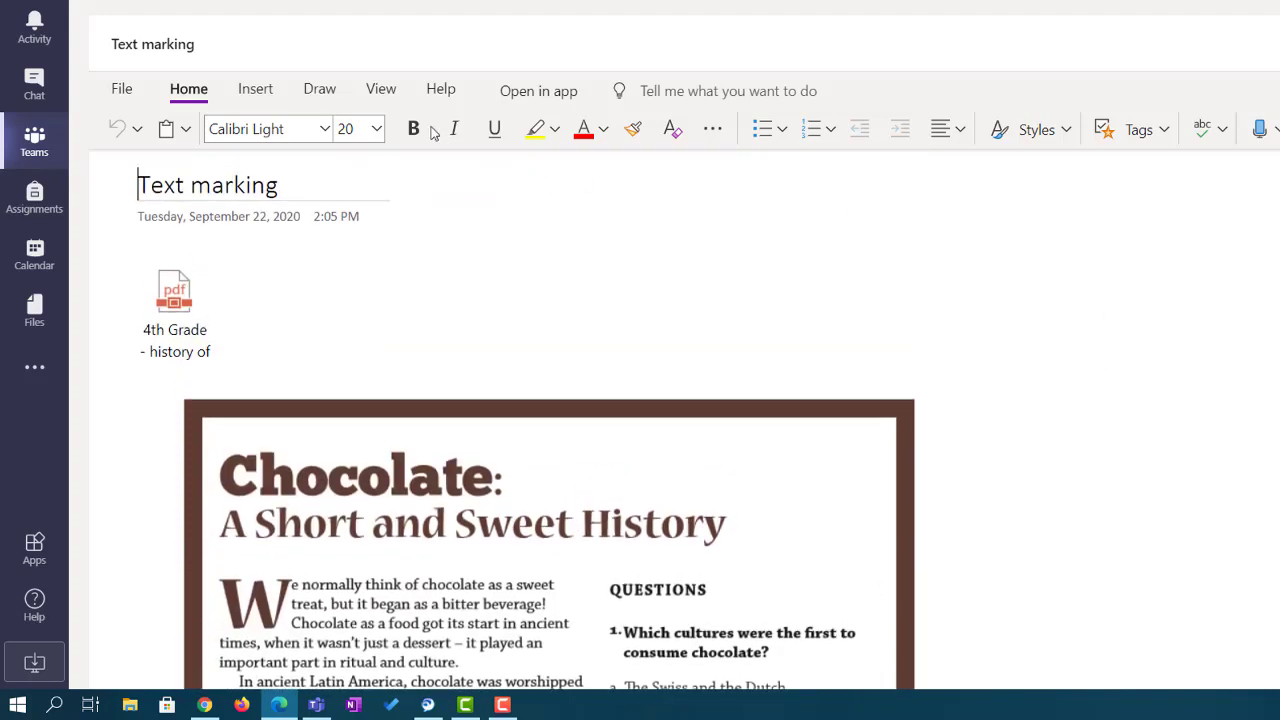
Circle the words "beverage!" and "worshipped" in the chocolate article with the red pen.
{"action": "left_click", "coordinate": [320, 92]}
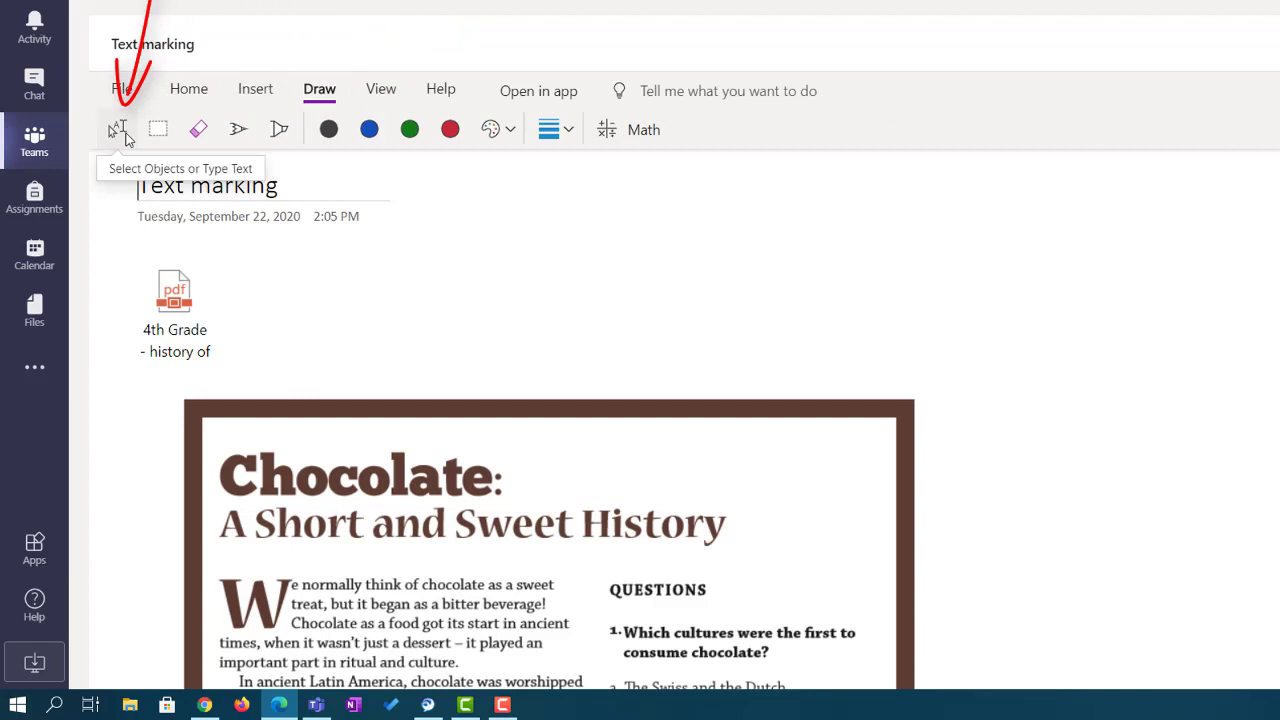
{"action": "left_click", "coordinate": [120, 132]}
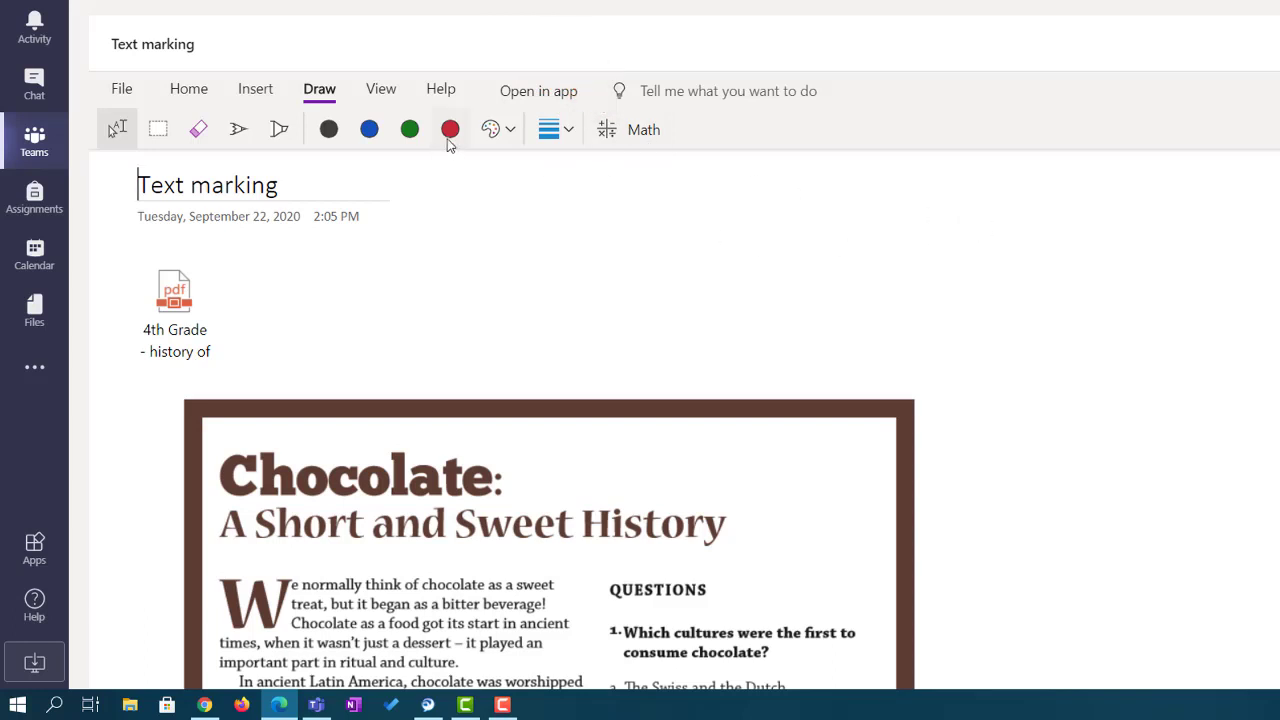
{"action": "scroll", "coordinate": [491, 263], "scroll_direction": "down", "scroll_amount": 2}
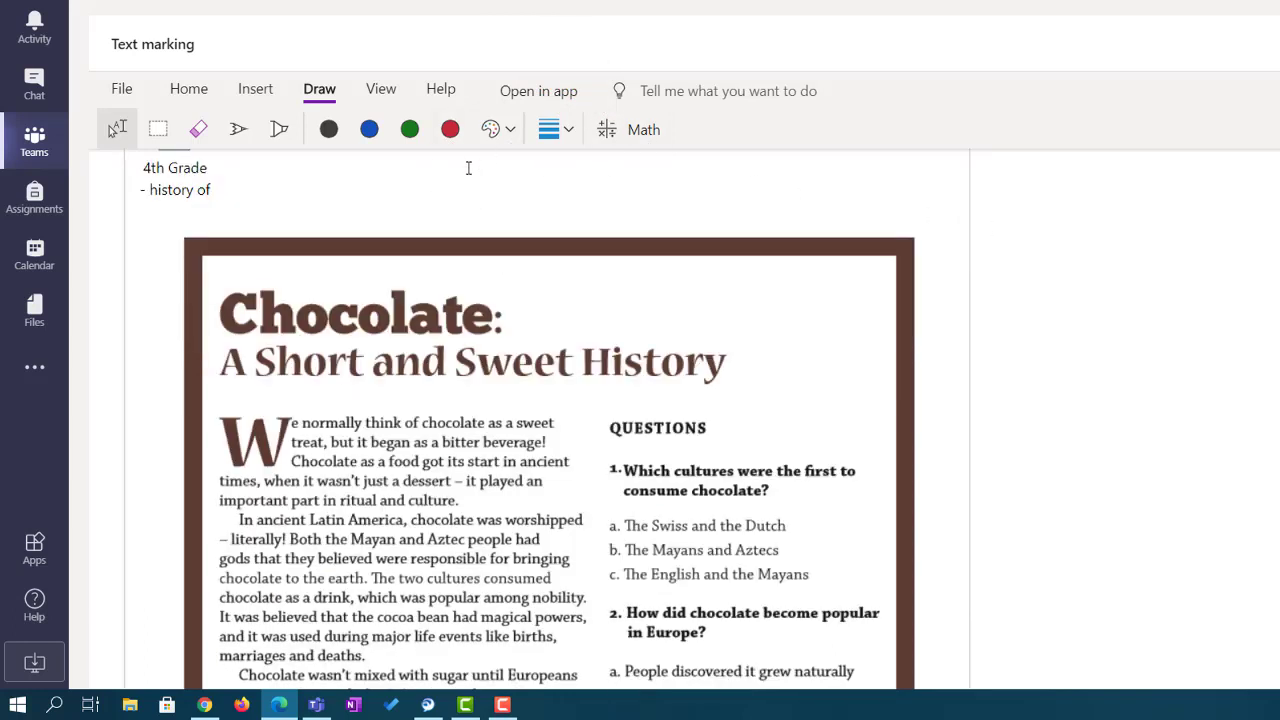
{"action": "left_click", "coordinate": [453, 130]}
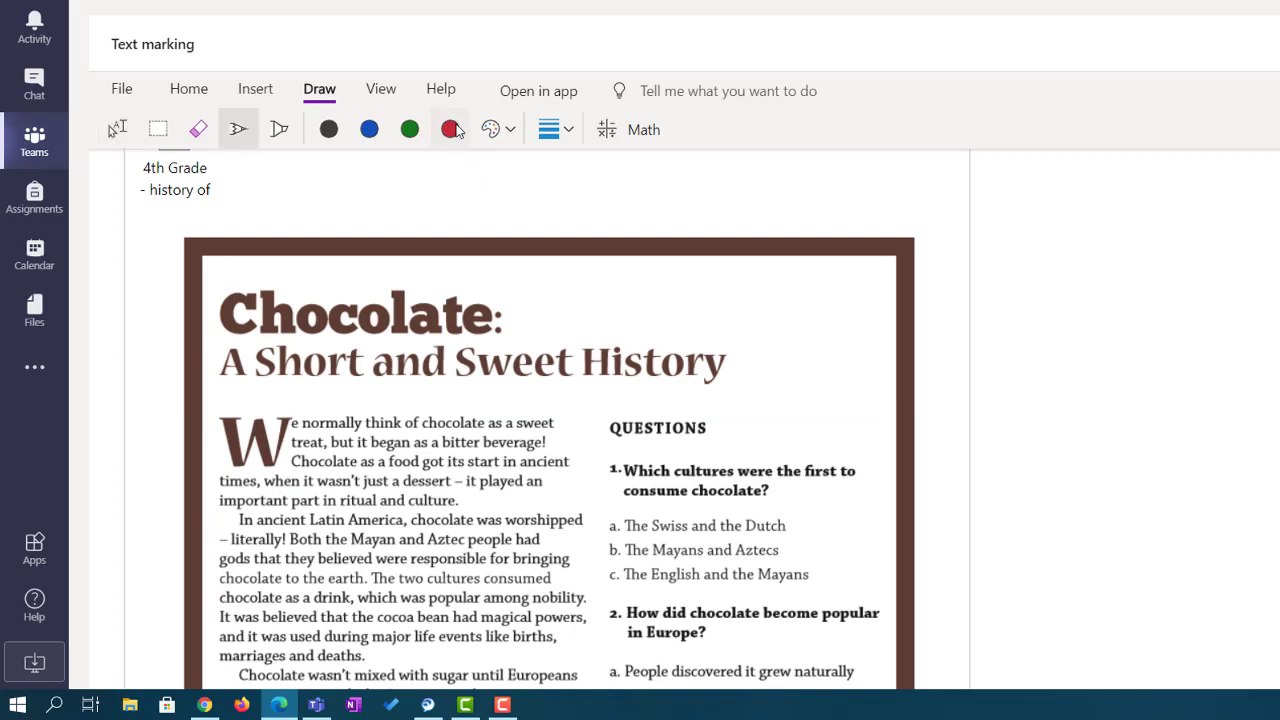
{"action": "left_click", "coordinate": [240, 133]}
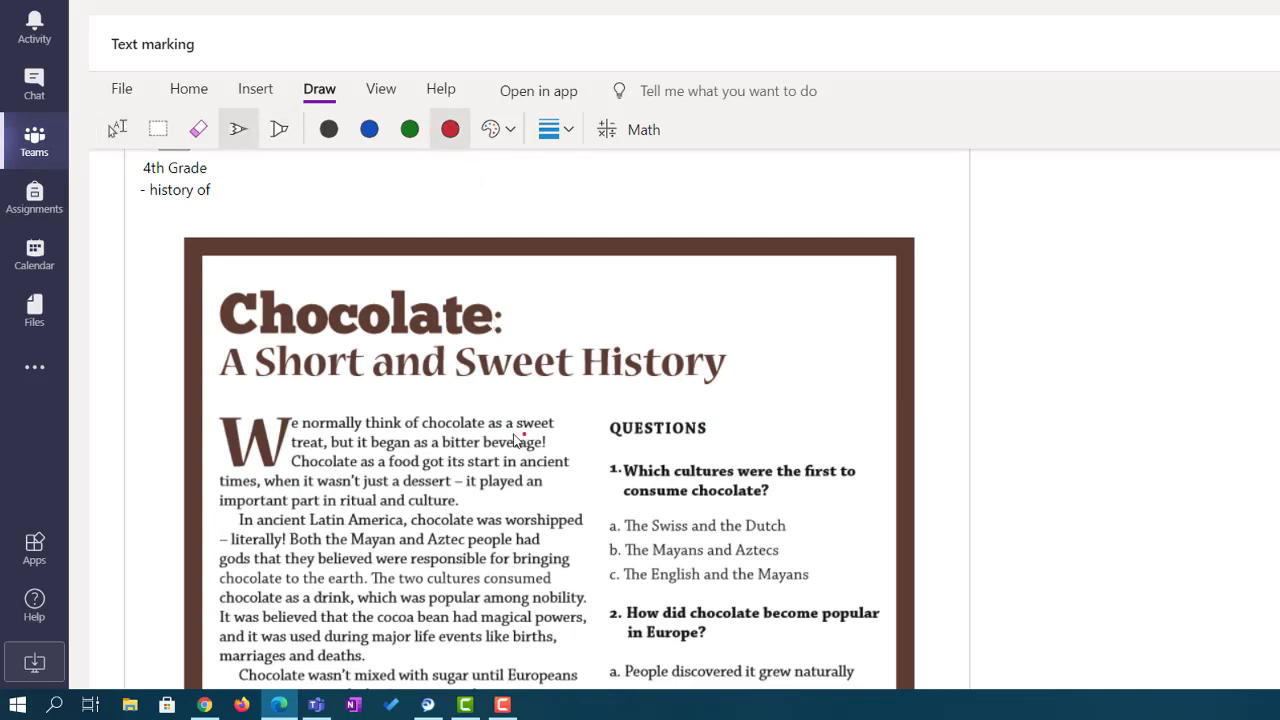
{"action": "mouse_move", "coordinate": [509, 437]}
{"action": "left_mouse_down"}
{"action": "mouse_move", "coordinate": [478, 446]}
{"action": "mouse_move", "coordinate": [556, 452]}
{"action": "mouse_move", "coordinate": [524, 437]}
{"action": "left_mouse_up"}
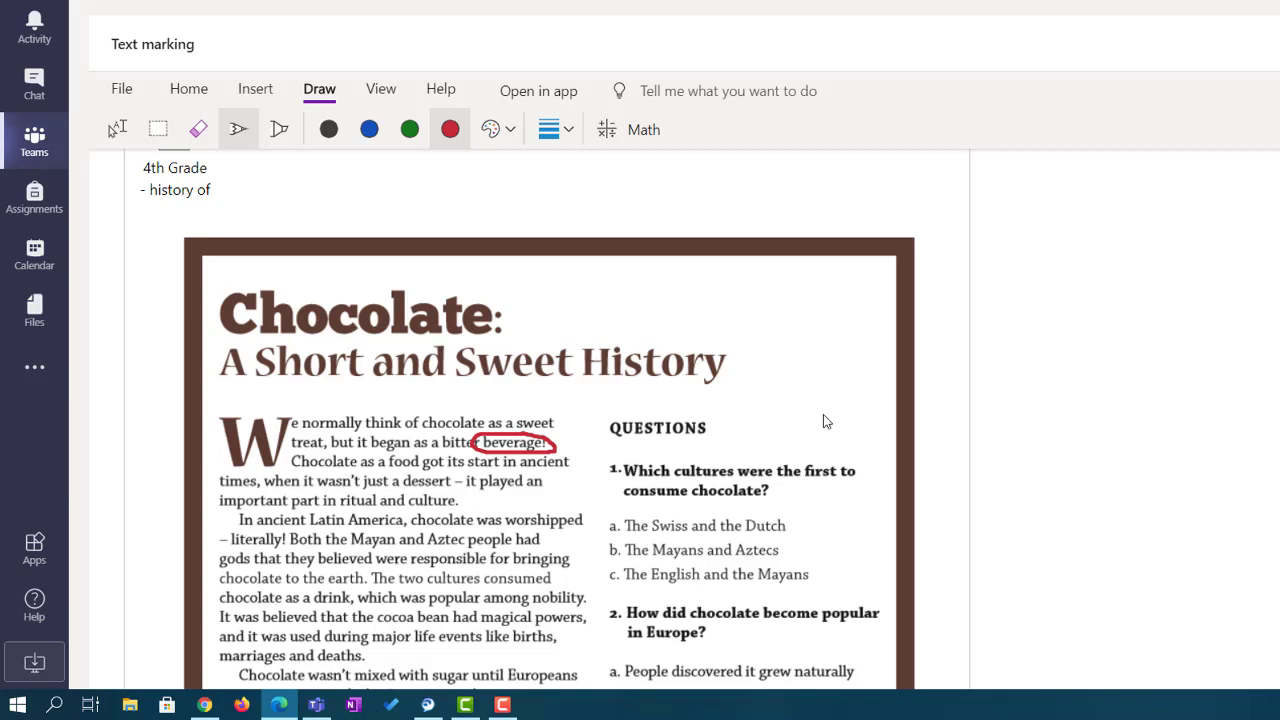
{"action": "left_click_drag", "start_coordinate": [545, 500], "coordinate": [530, 502]}
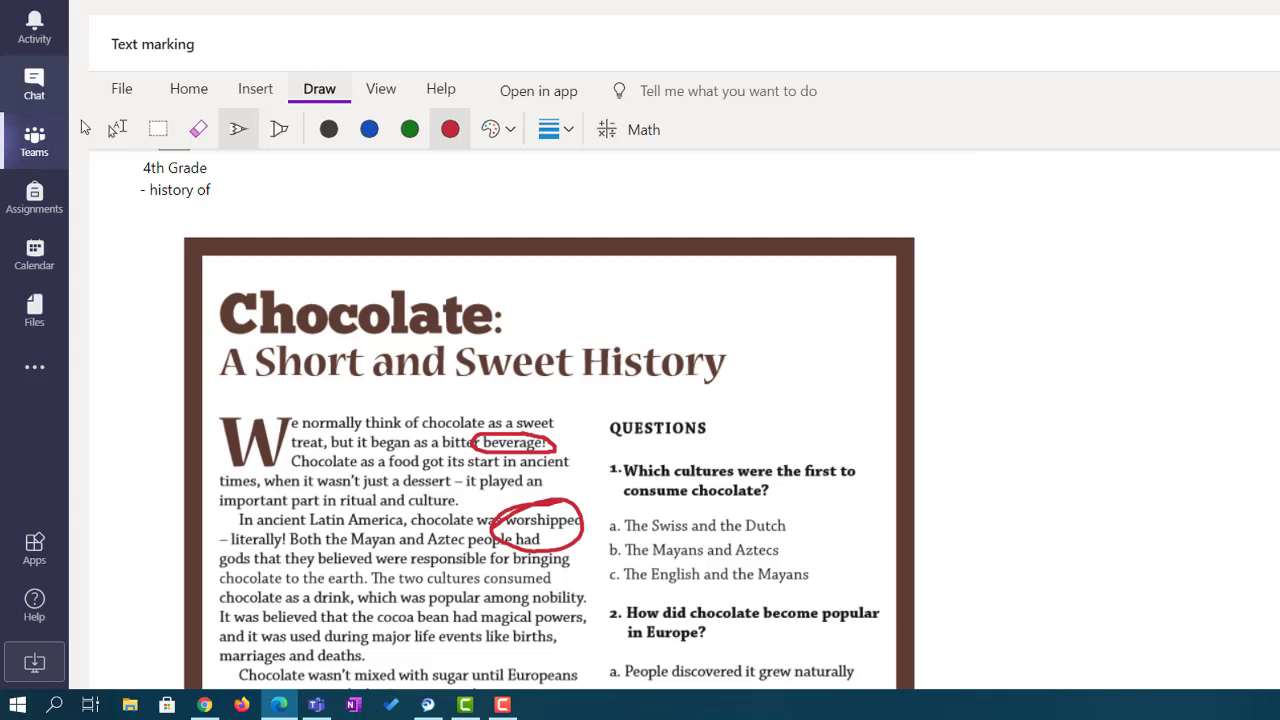
Add a text box reading "My Answer" on the page and place it beside the QUESTIONS heading of the article.
{"action": "left_click", "coordinate": [116, 131]}
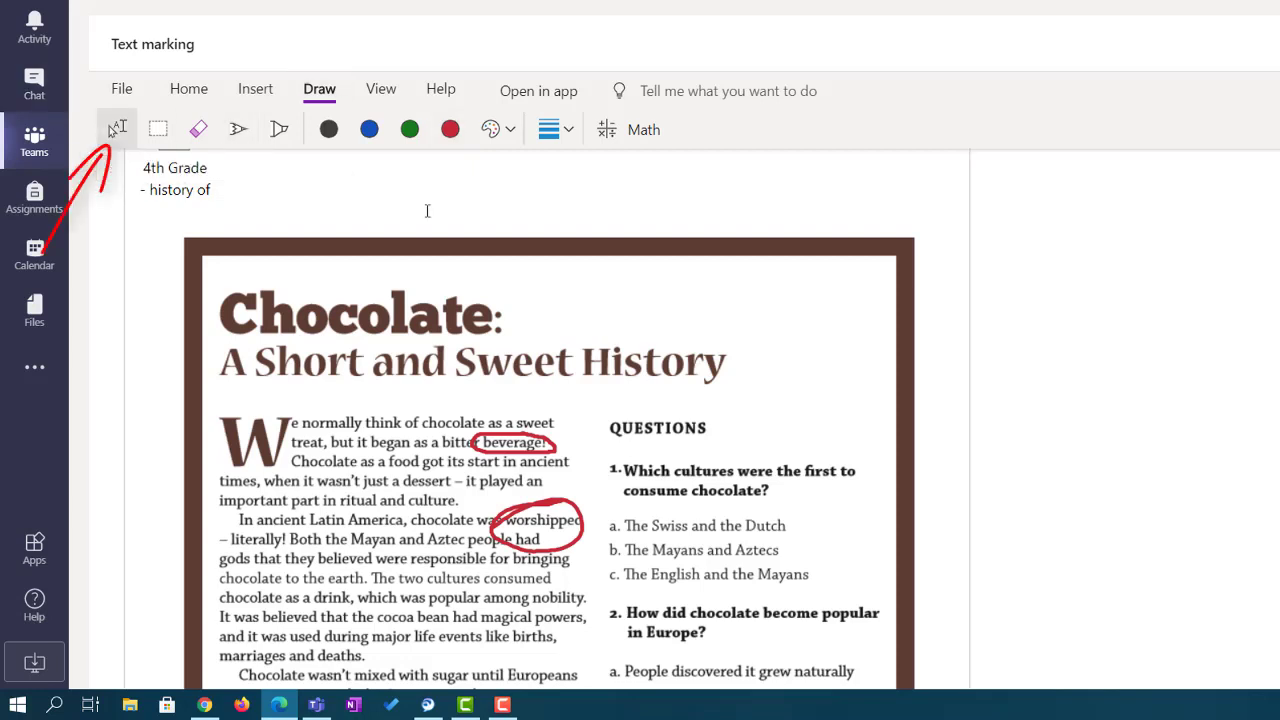
{"action": "scroll", "coordinate": [471, 194], "scroll_direction": "up", "scroll_amount": 1}
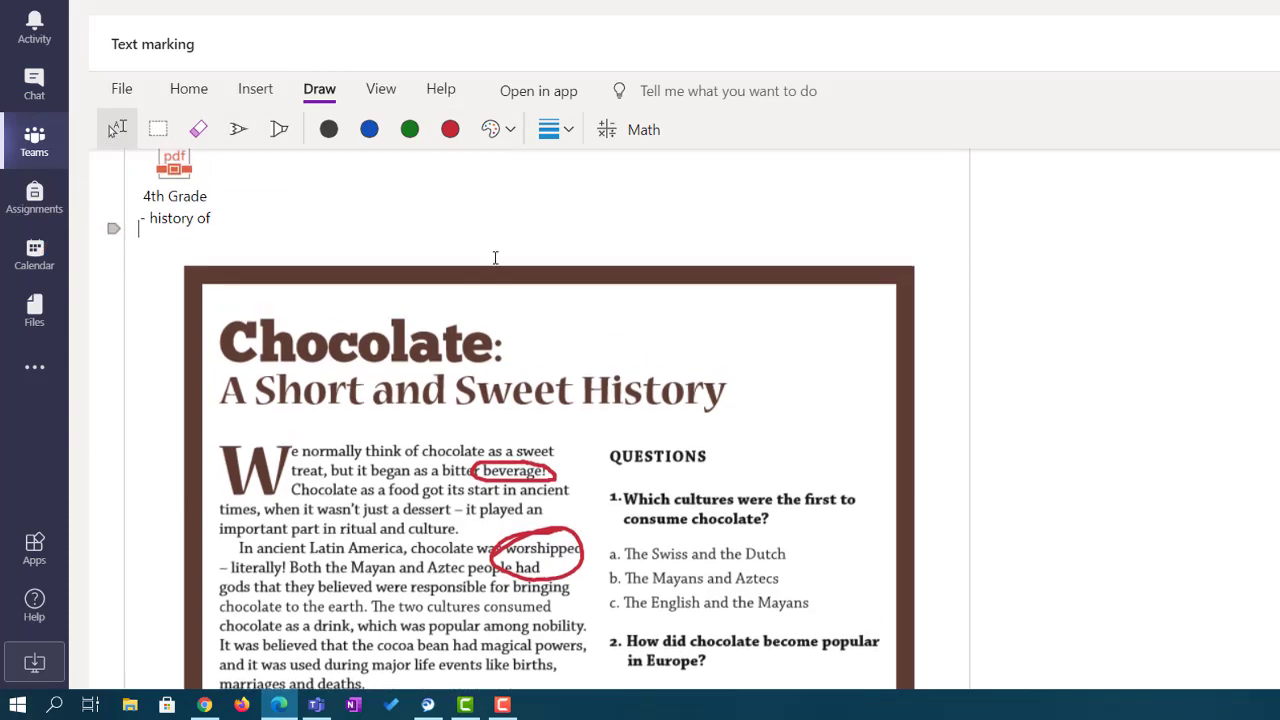
{"action": "scroll", "coordinate": [496, 257], "scroll_direction": "up", "scroll_amount": 2}
{"action": "scroll", "coordinate": [577, 223], "scroll_direction": "down", "scroll_amount": 1}
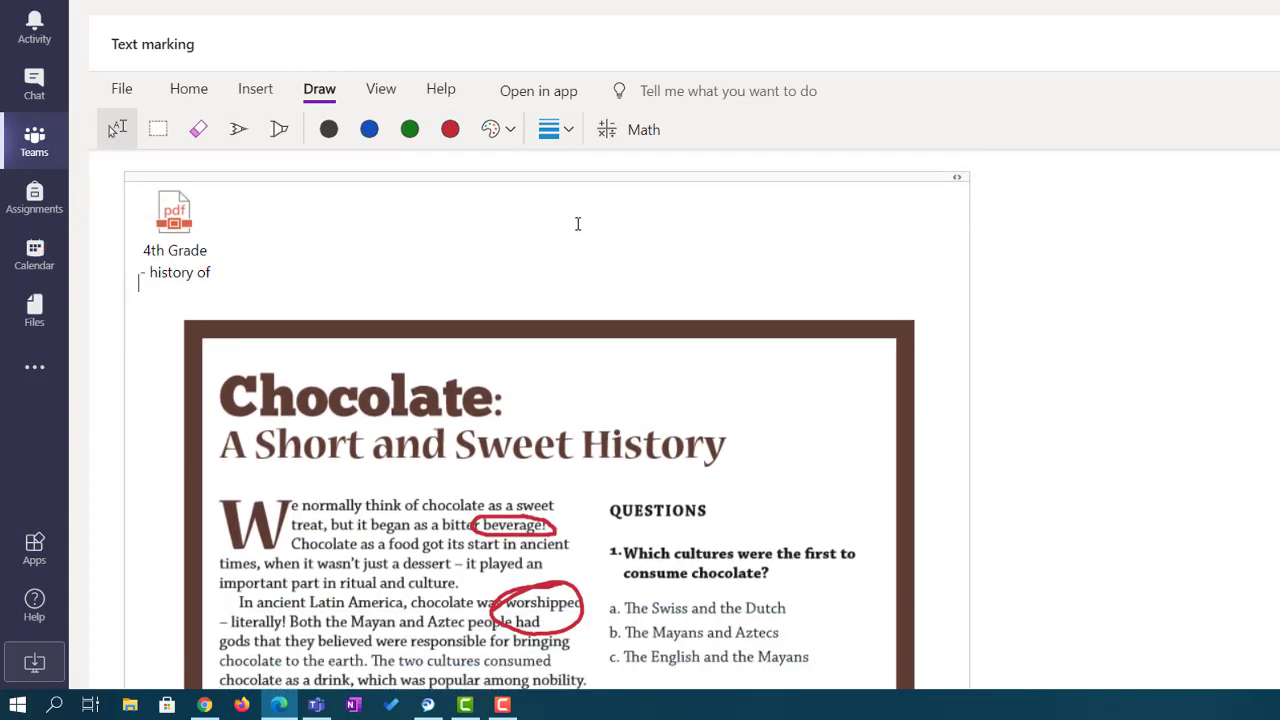
{"action": "left_click", "coordinate": [1108, 321]}
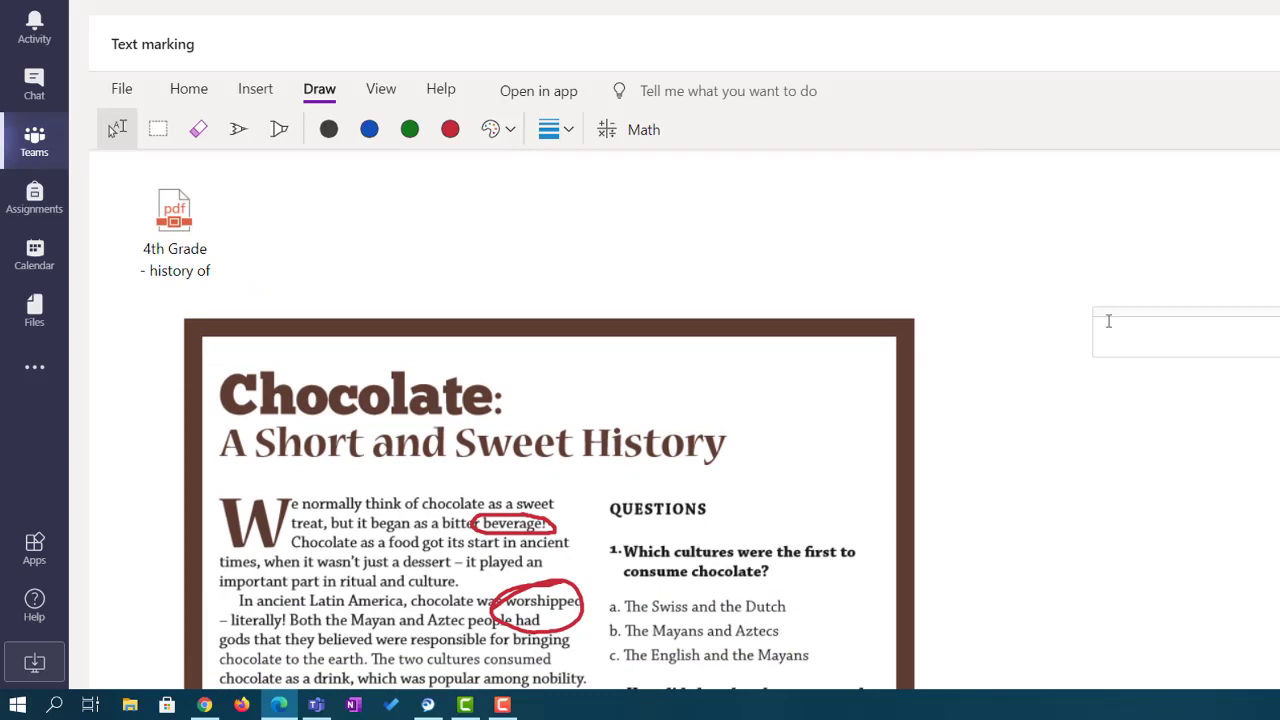
{"action": "type", "text": "My Answer"}
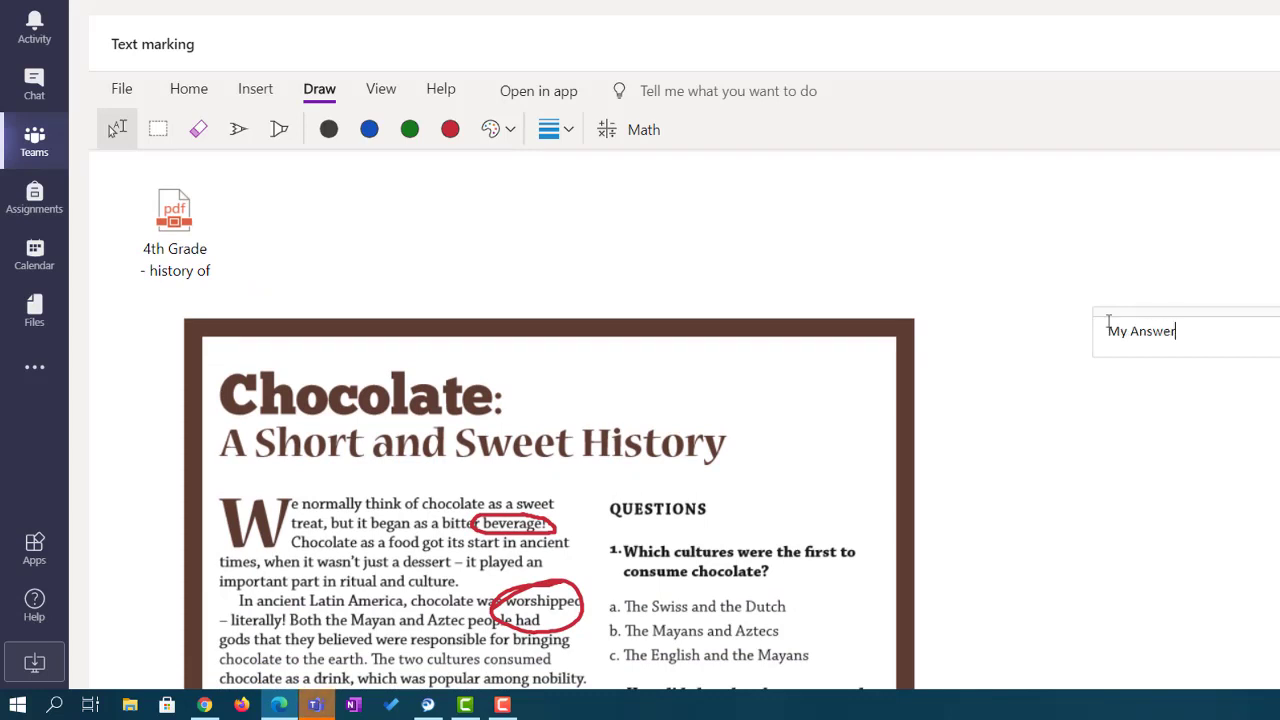
{"action": "left_click_drag", "start_coordinate": [1109, 309], "coordinate": [716, 493]}
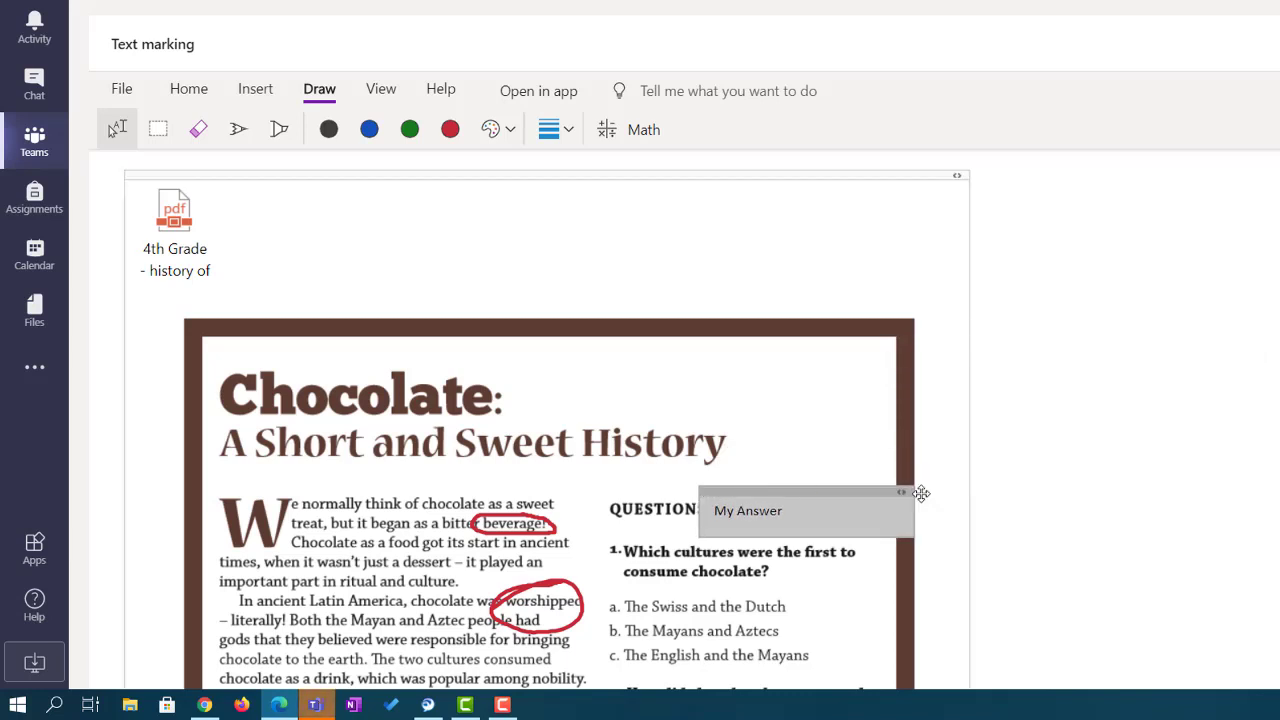
{"action": "left_click", "coordinate": [1082, 499]}
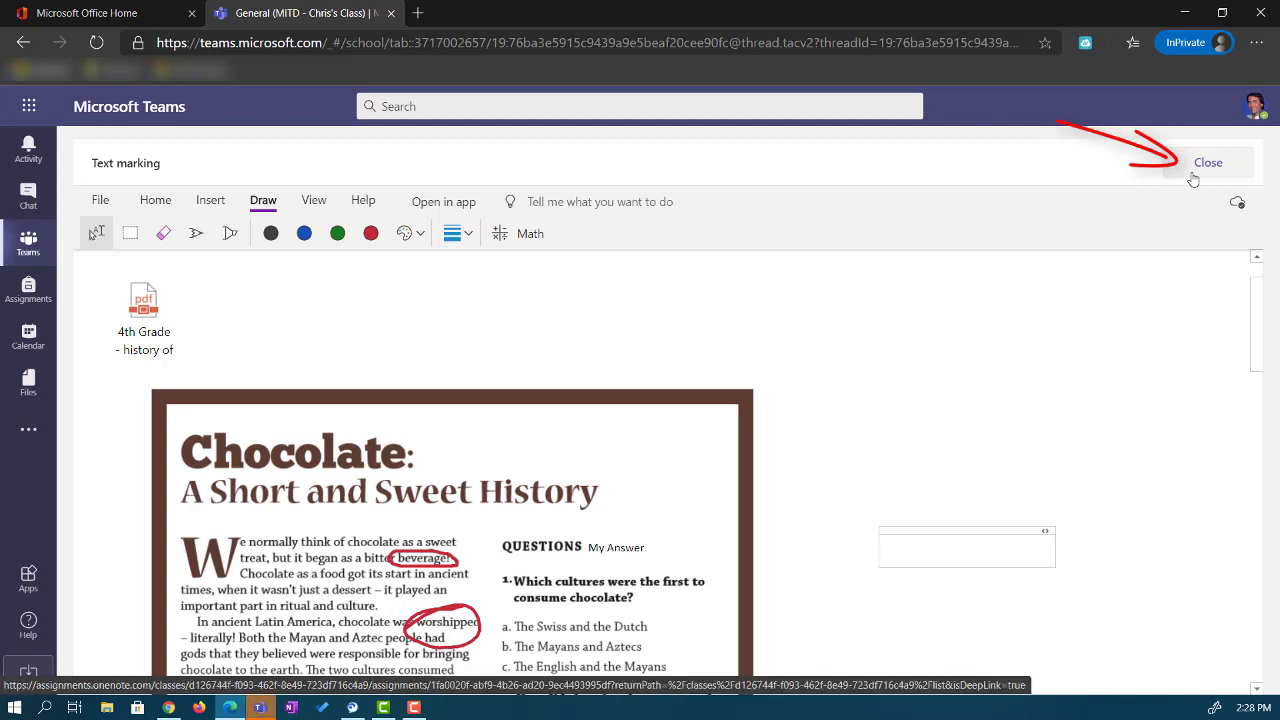
Close the Text marking page and turn in the Text Marking assignment as the student.
{"action": "left_click", "coordinate": [1193, 176]}
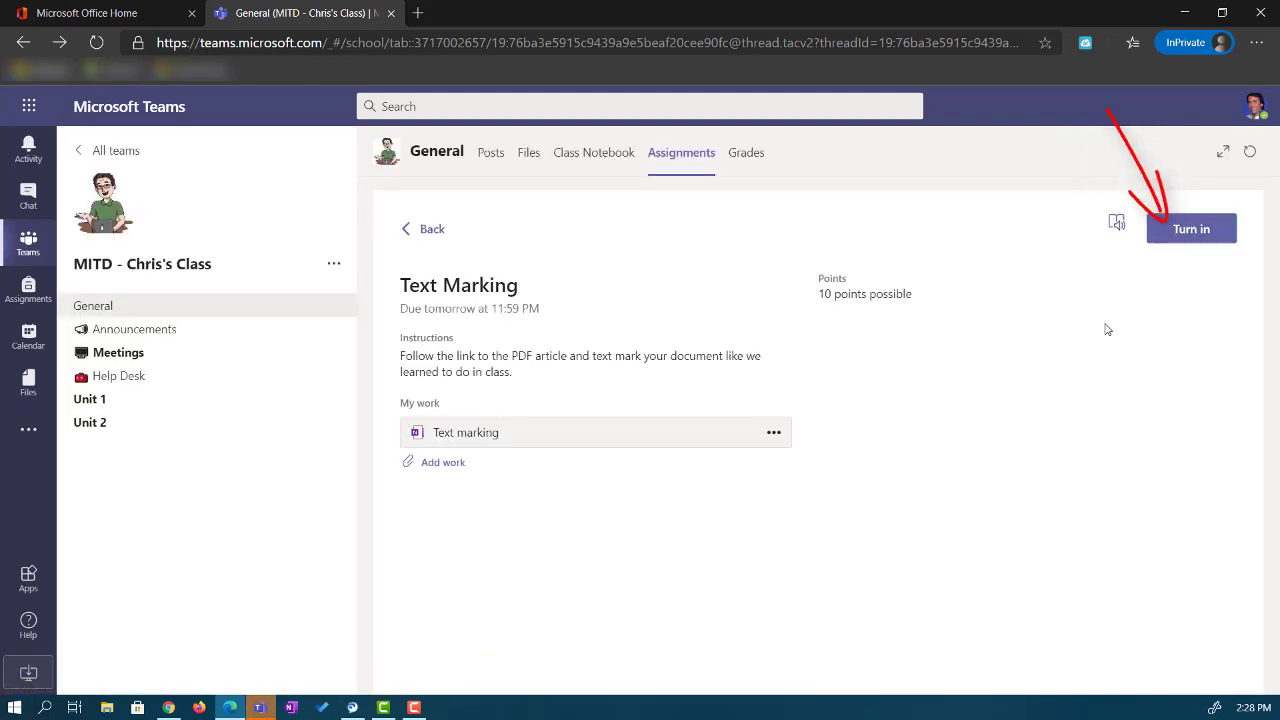
{"action": "left_click", "coordinate": [1194, 240]}
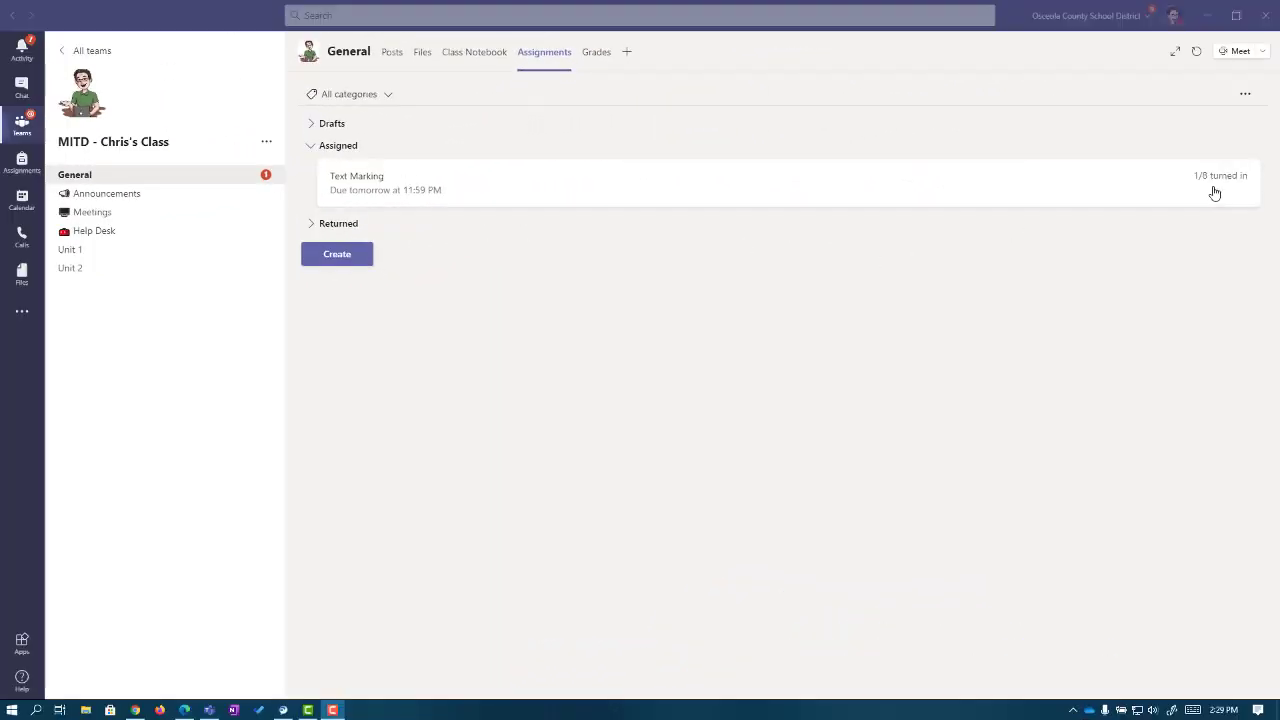
In the teacher's Teams session, open the turned-in submission of the Text Marking assignment and look through the student's marked page.
{"action": "left_click", "coordinate": [688, 197]}
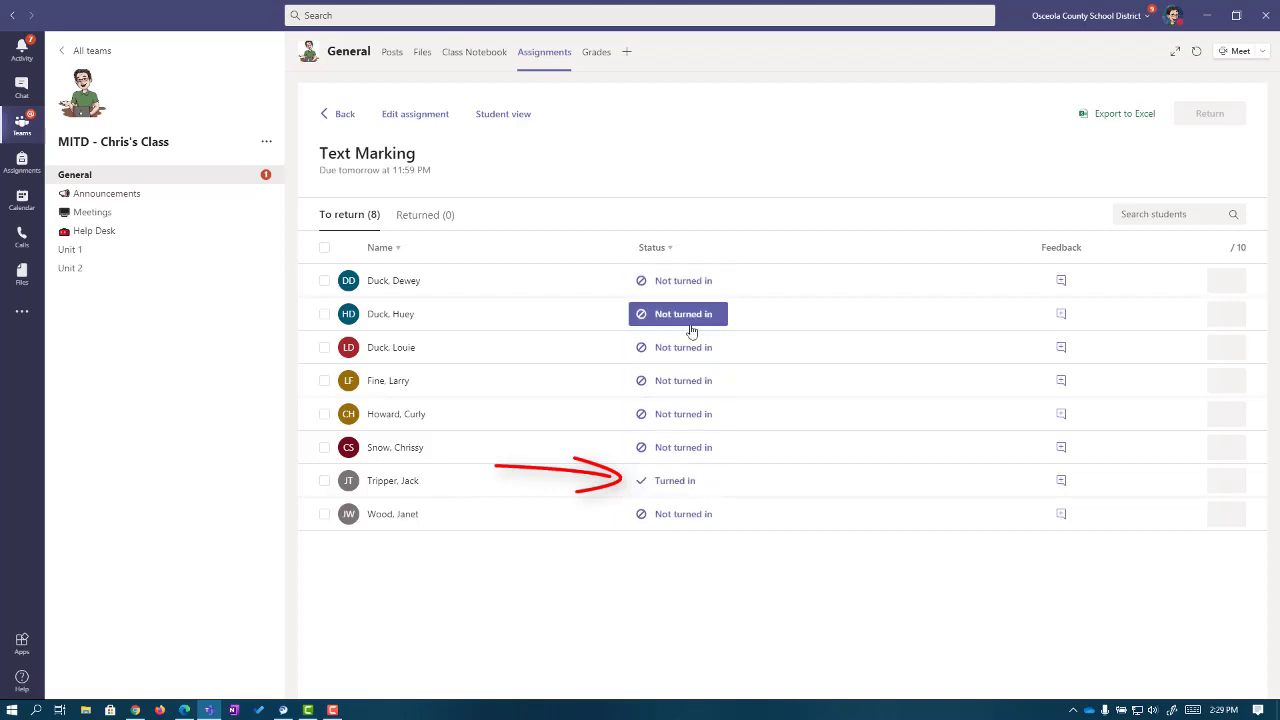
{"action": "left_click", "coordinate": [686, 487]}
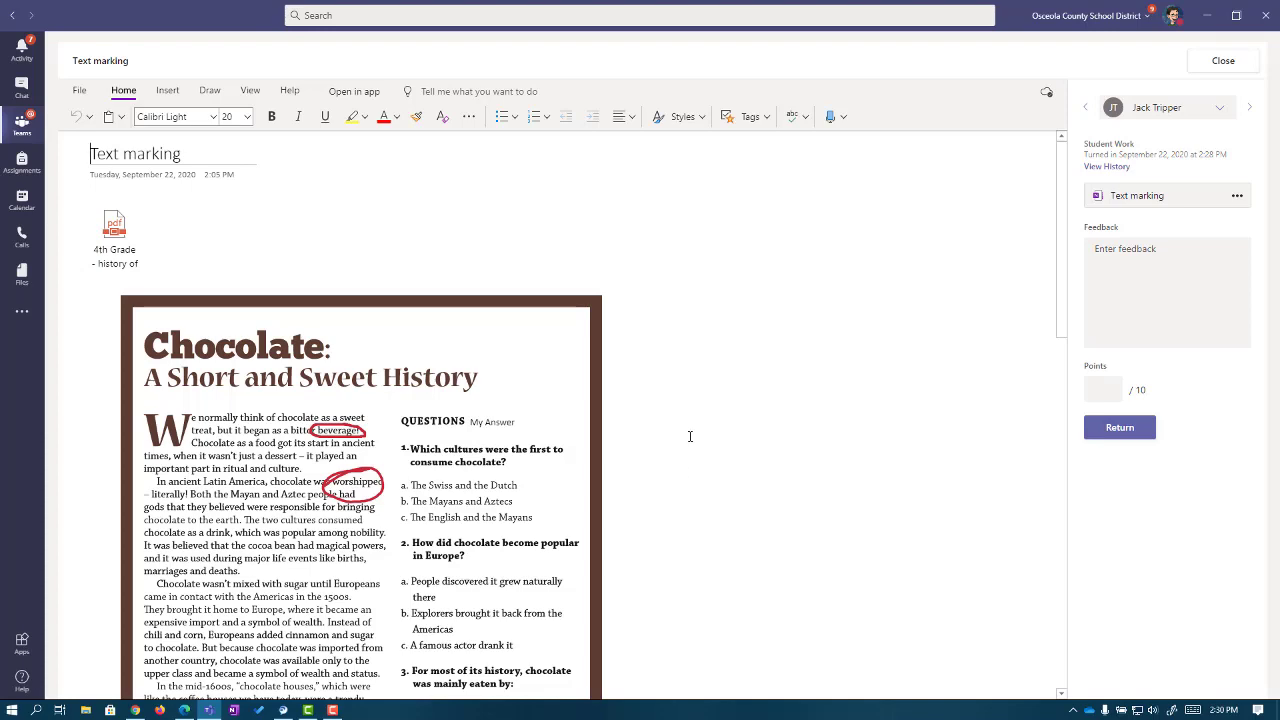
{"action": "scroll", "coordinate": [689, 436], "scroll_direction": "down", "scroll_amount": 3}
{"action": "scroll", "coordinate": [689, 436], "scroll_direction": "up", "scroll_amount": 2}
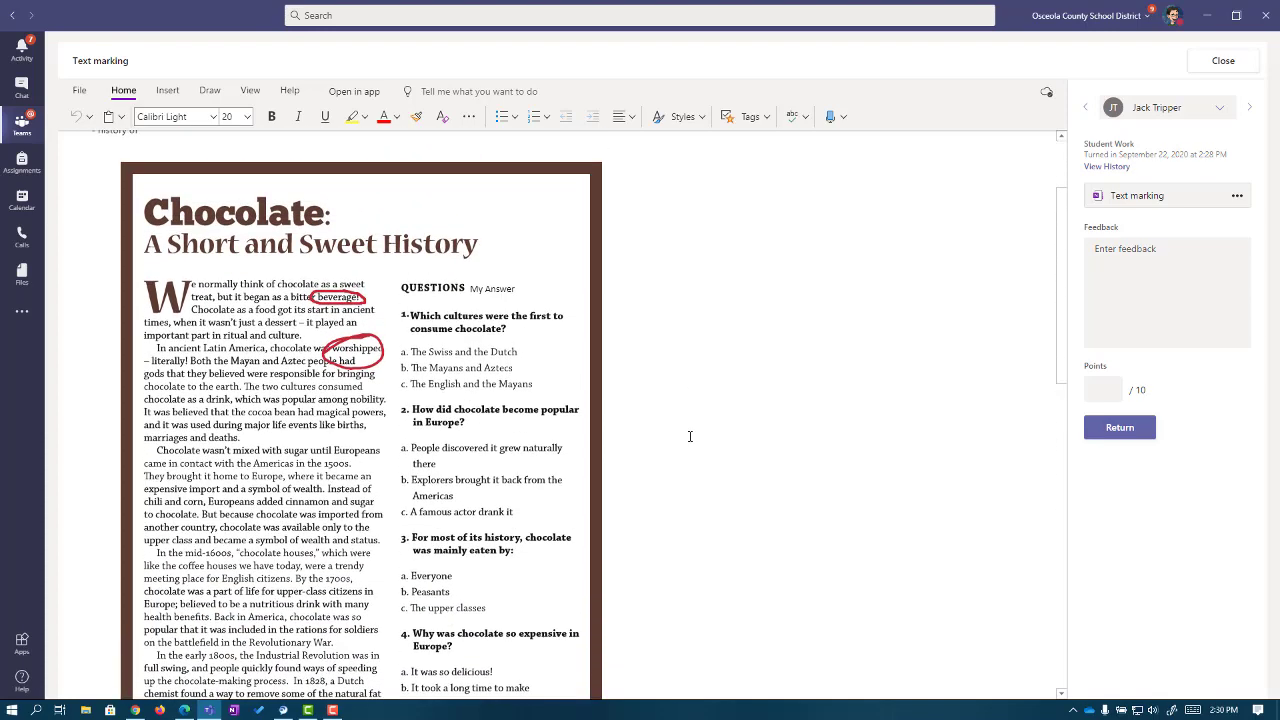
{"action": "scroll", "coordinate": [688, 337], "scroll_direction": "up", "scroll_amount": 1}
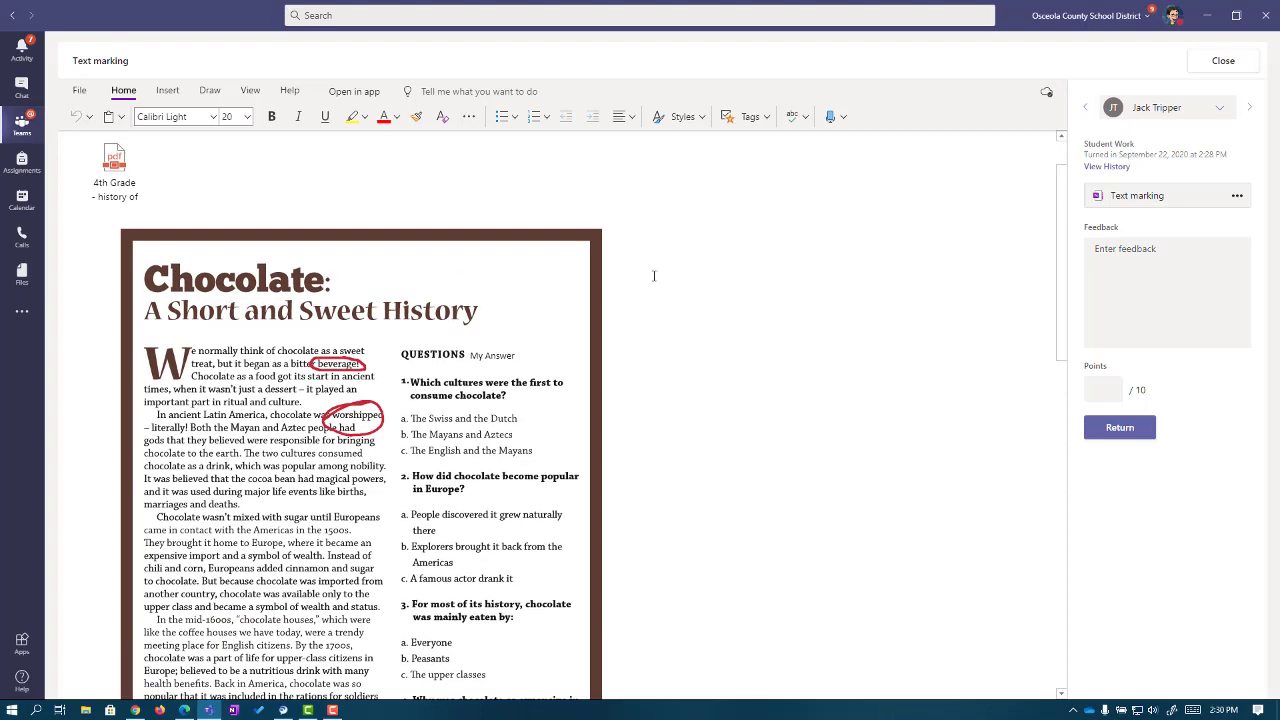
Annotate the student's page with the typed note "I can type" beside the article and a green pen arrow pointing to "My Answer".
{"action": "left_click", "coordinate": [740, 316]}
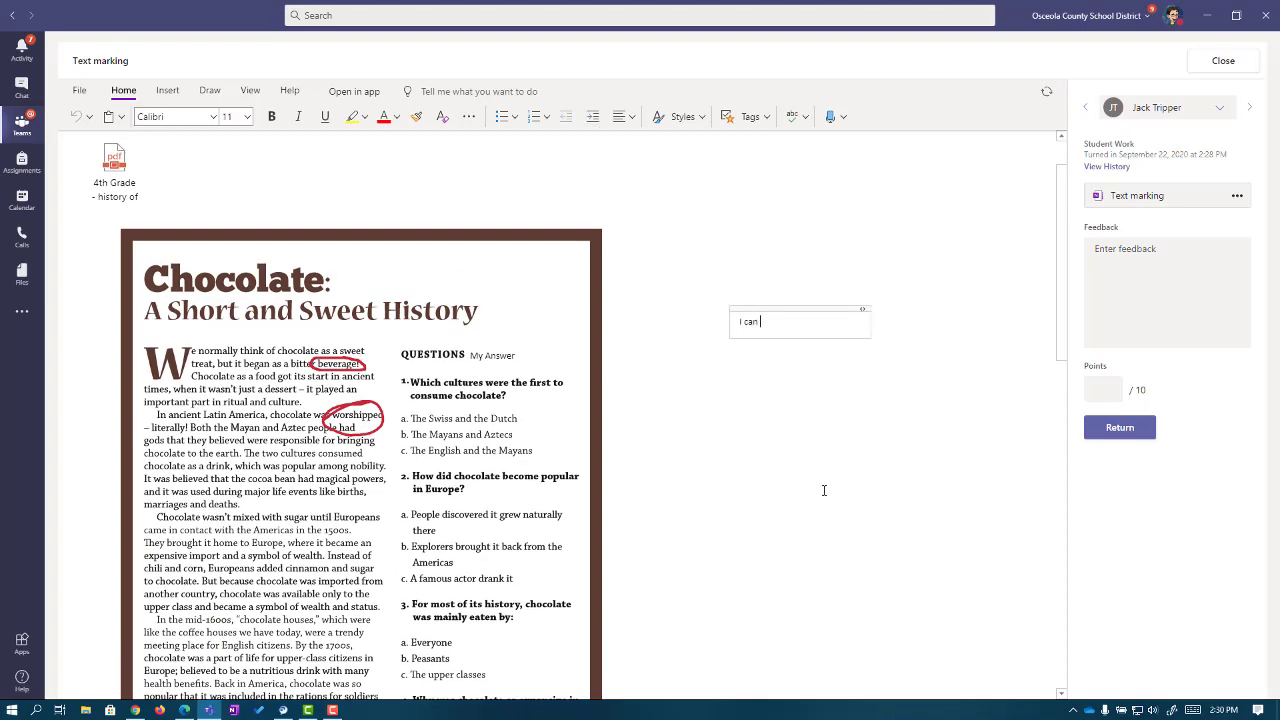
{"action": "left_click", "coordinate": [824, 490]}
{"action": "left_click", "coordinate": [210, 91]}
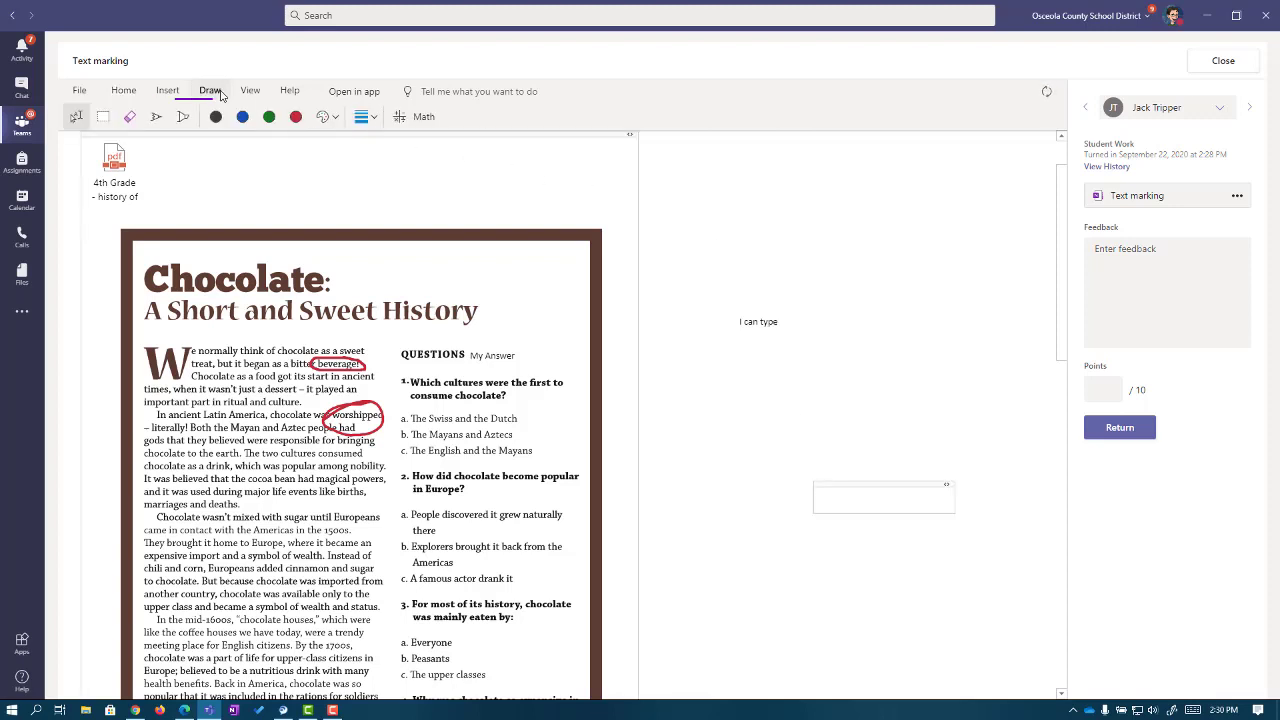
{"action": "left_click", "coordinate": [269, 116]}
{"action": "left_click_drag", "start_coordinate": [562, 264], "coordinate": [539, 276]}
{"action": "left_click_drag", "start_coordinate": [476, 326], "coordinate": [466, 322]}
{"action": "mouse_move", "coordinate": [500, 280]}
{"action": "left_mouse_down"}
{"action": "mouse_move", "coordinate": [460, 355]}
{"action": "mouse_move", "coordinate": [514, 350]}
{"action": "left_mouse_up"}
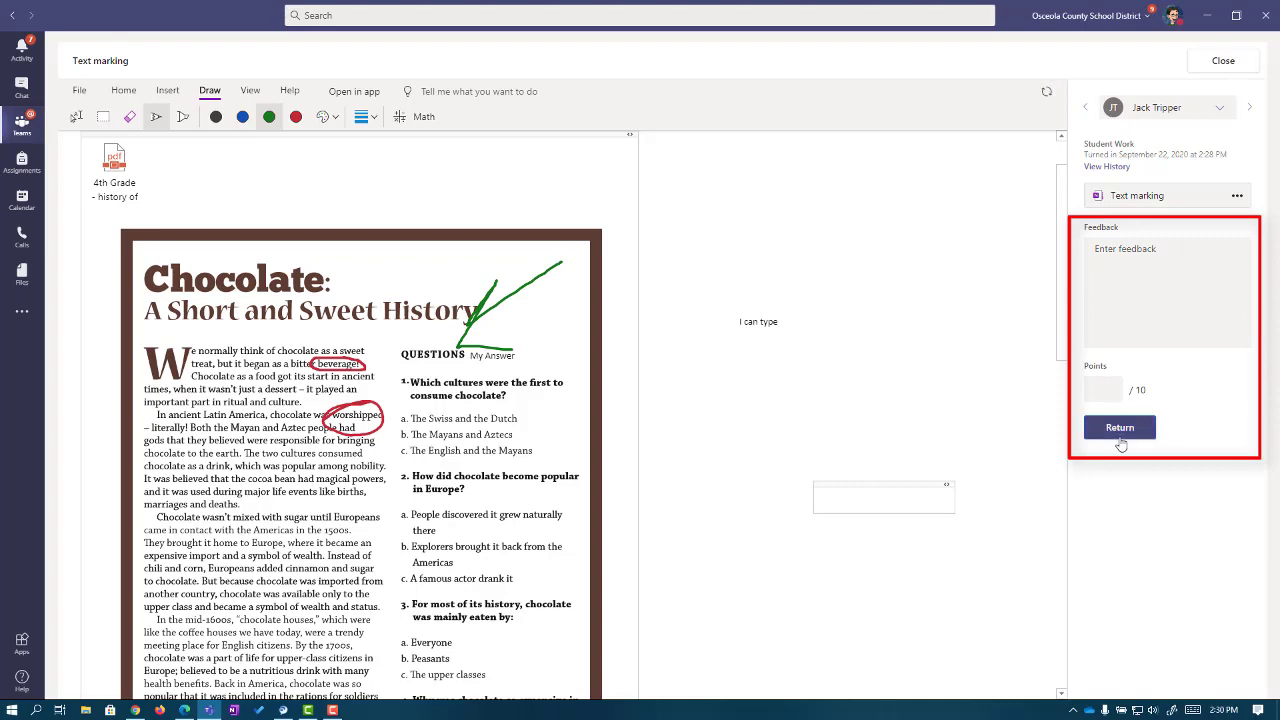
Close the student's reviewed page and go back to the Text Marking assignment's list of students.
{"action": "left_click", "coordinate": [1120, 436]}
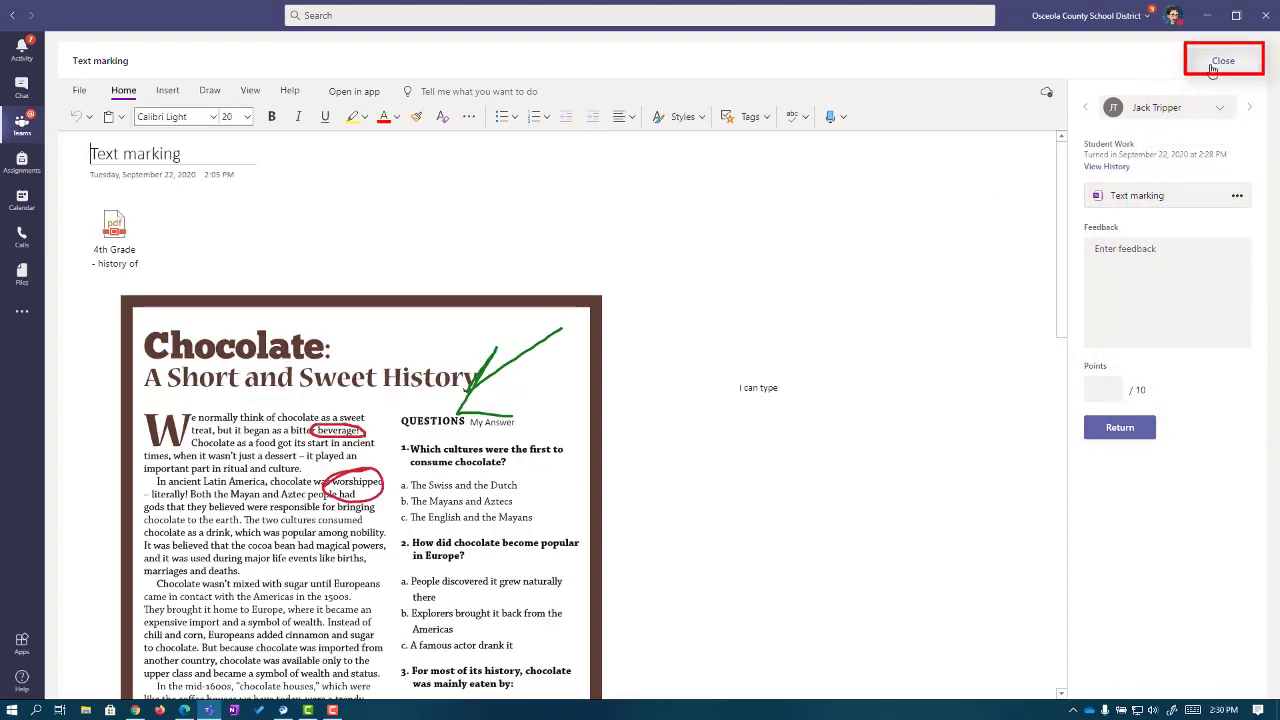
{"action": "left_click", "coordinate": [1251, 65]}
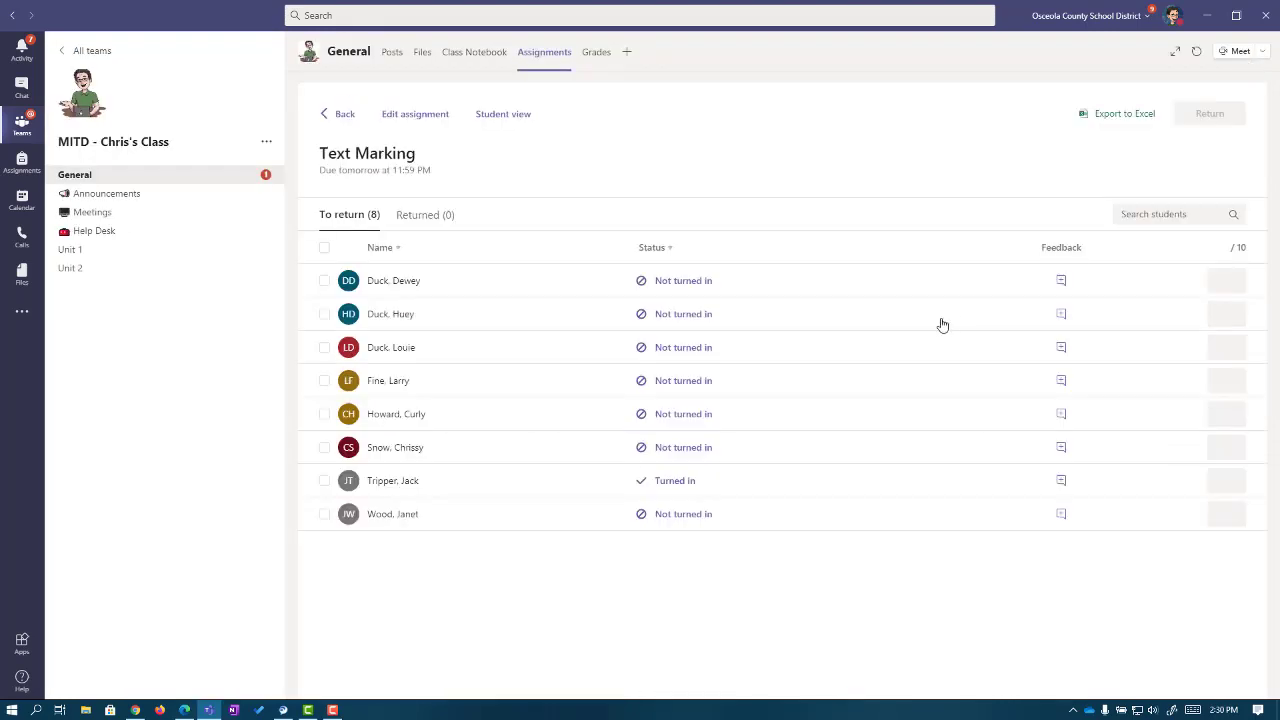